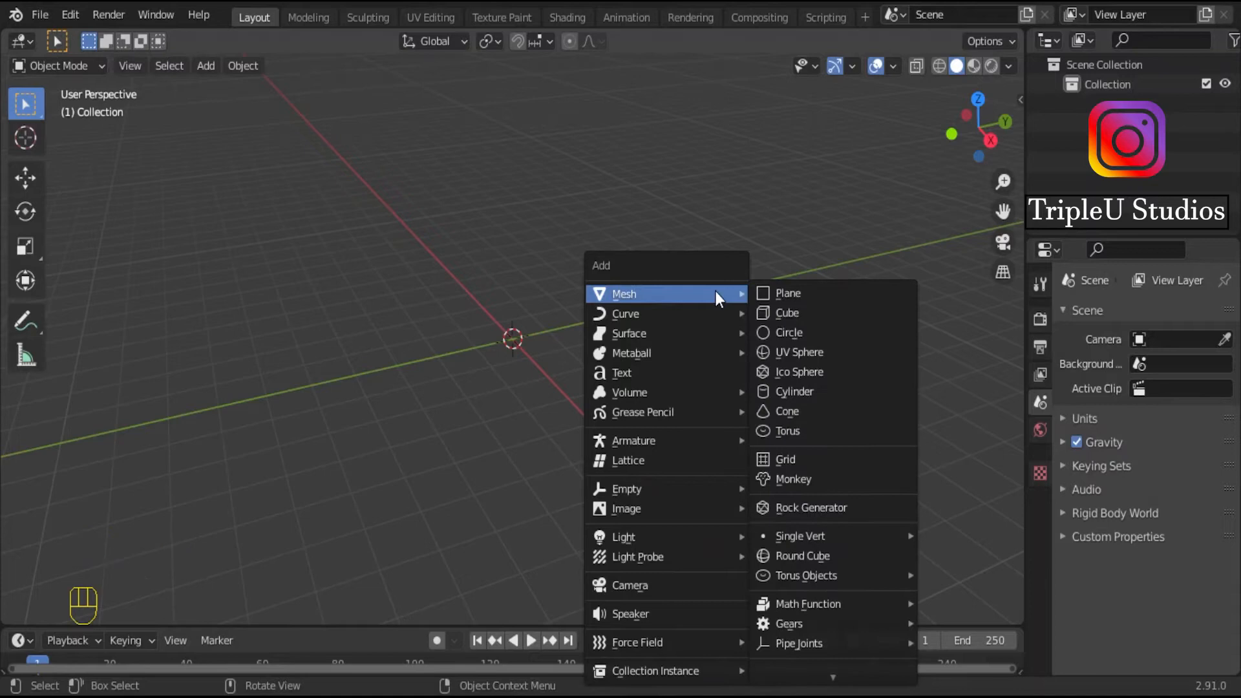
- Add an ico sphere and open its mesh for editing in the front view
{"action": "left_click", "coordinate": [805, 372]}
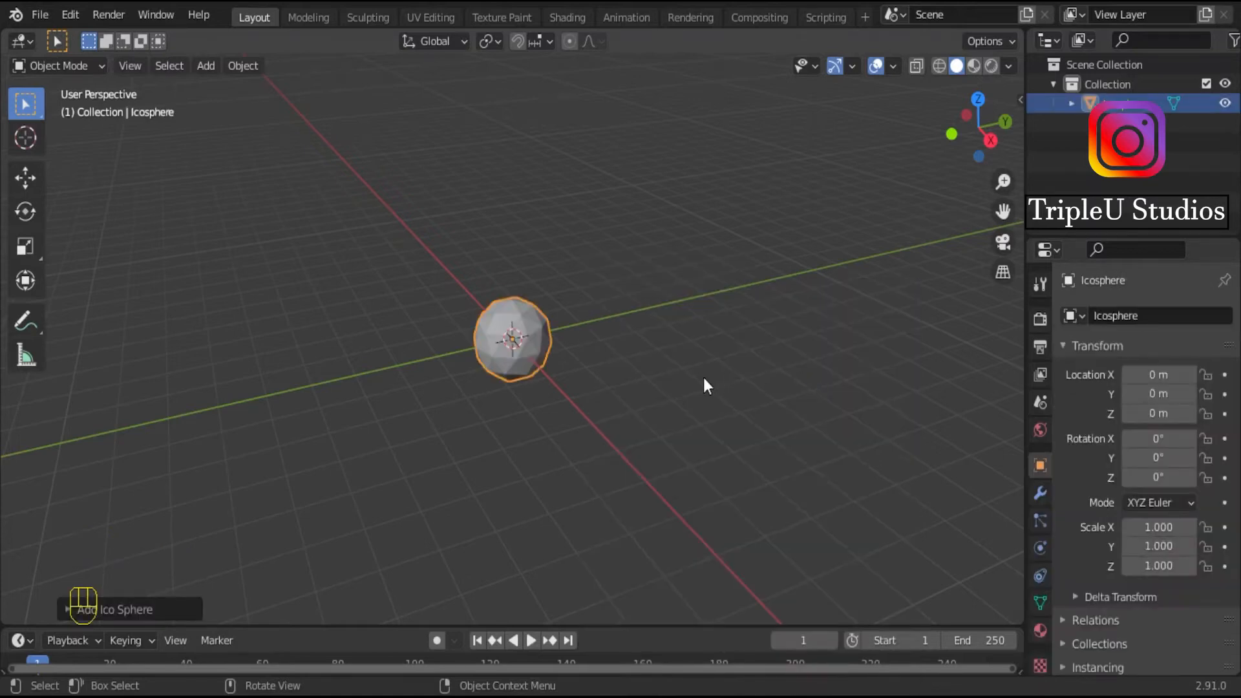
{"action": "key", "text": "KP_1"}
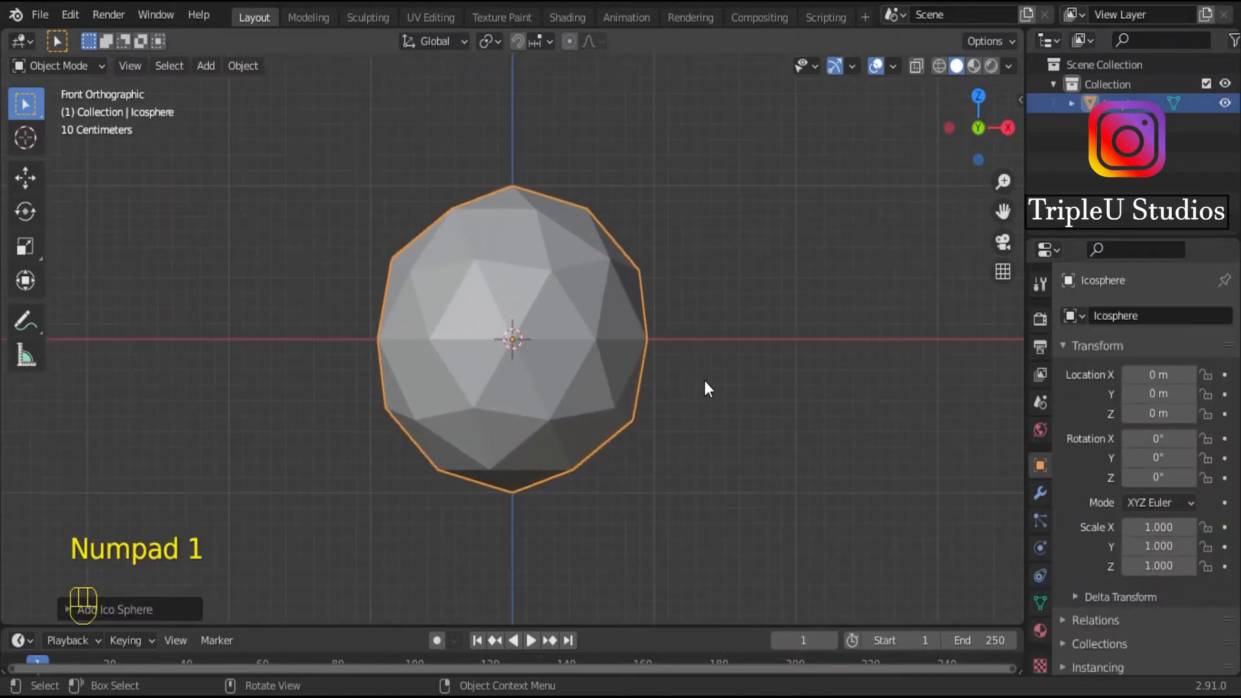
{"action": "scroll", "coordinate": [705, 381], "scroll_direction": "up", "scroll_amount": 1}
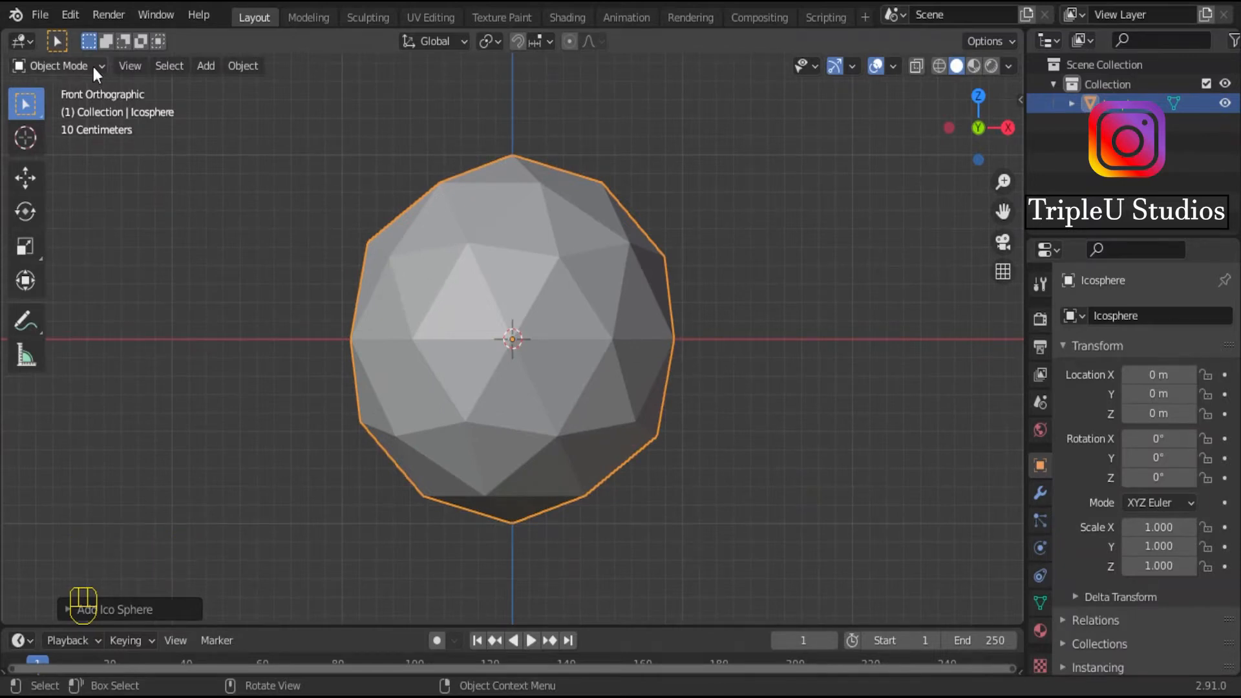
{"action": "key", "text": "Tab"}
{"action": "scroll", "coordinate": [436, 283], "scroll_direction": "up", "scroll_amount": 1}
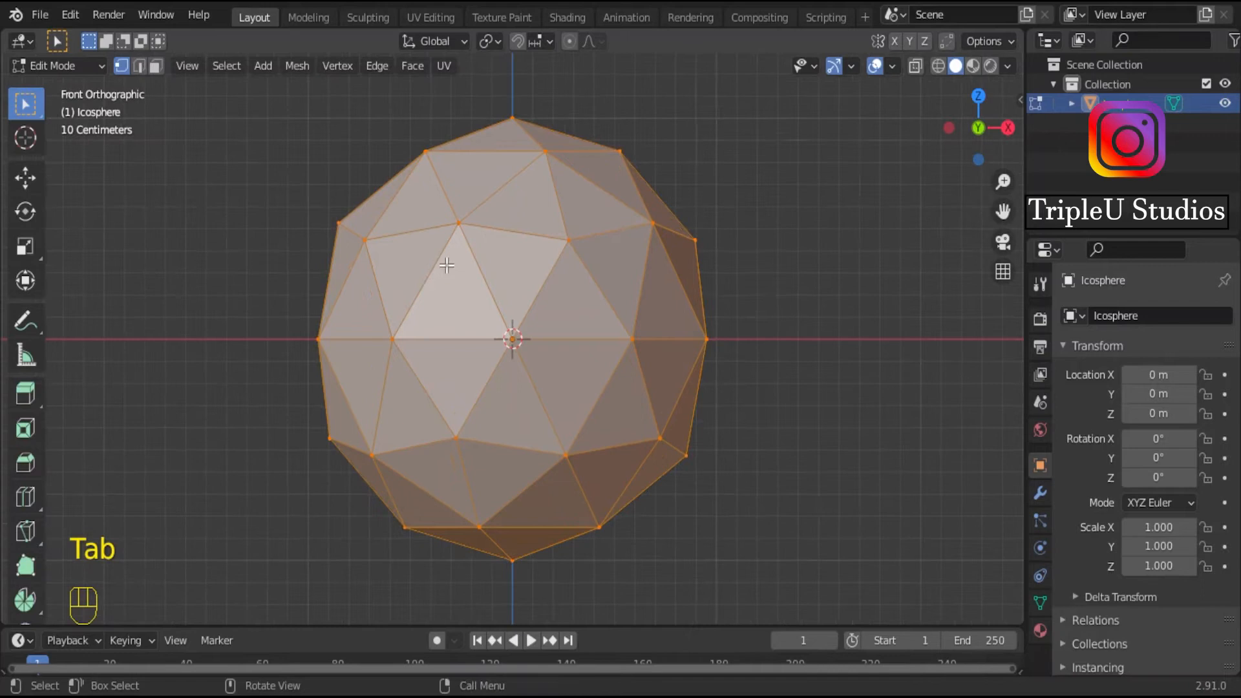
{"action": "key", "text": "ctrl+b"}
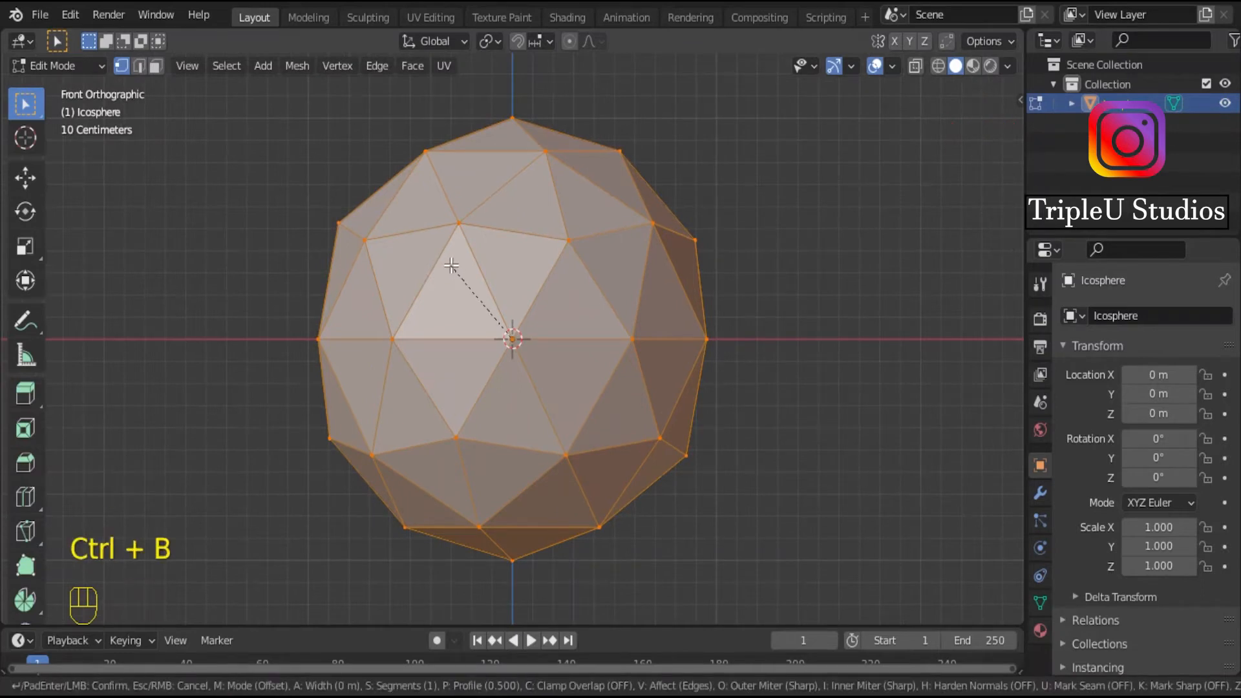
{"action": "right_click", "coordinate": [439, 259]}
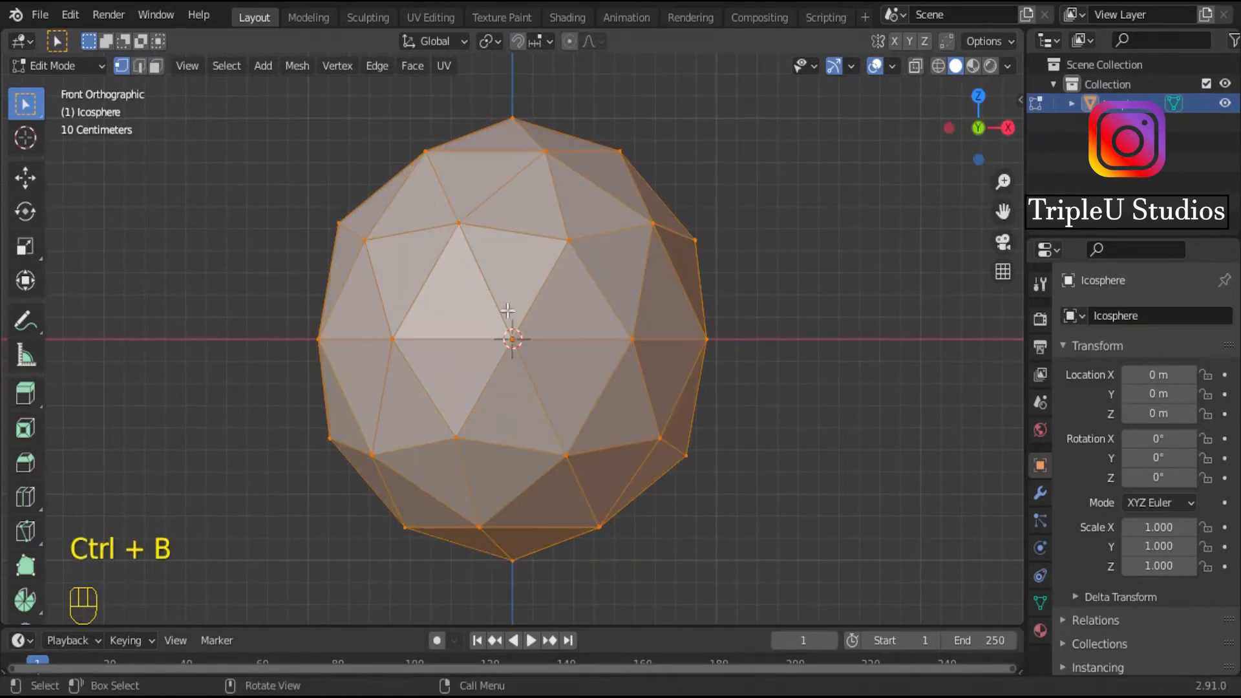
{"action": "left_click", "coordinate": [510, 343]}
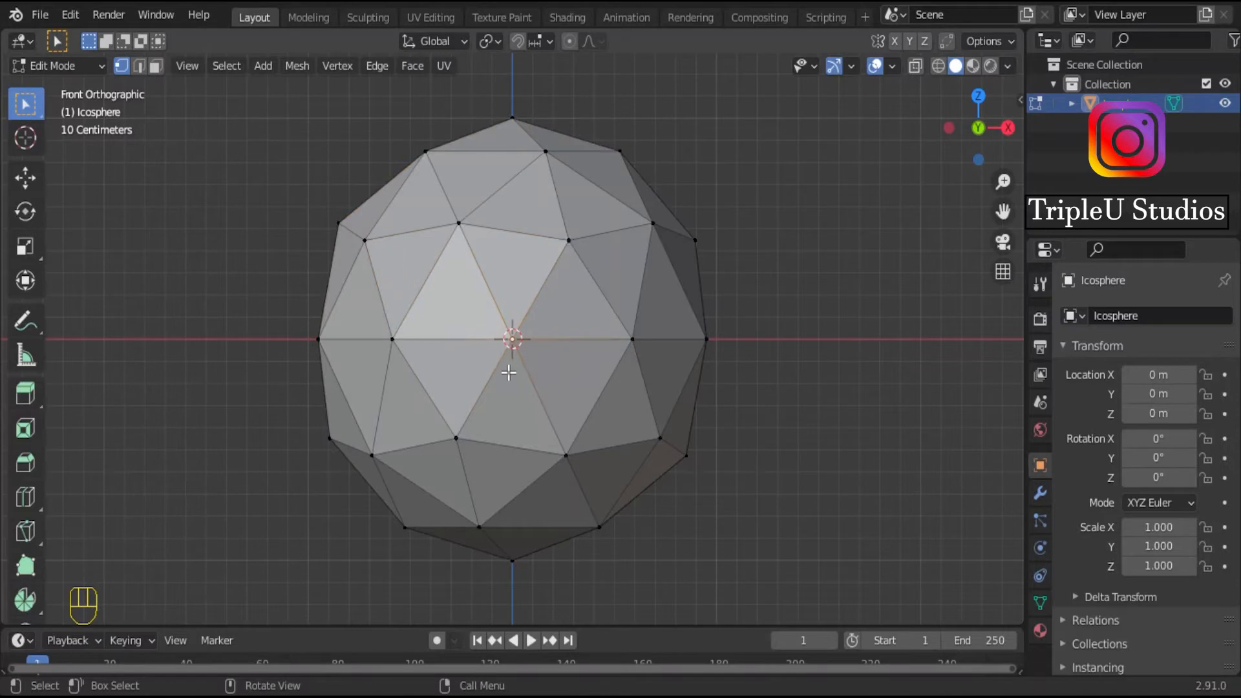
{"action": "key", "text": "a"}
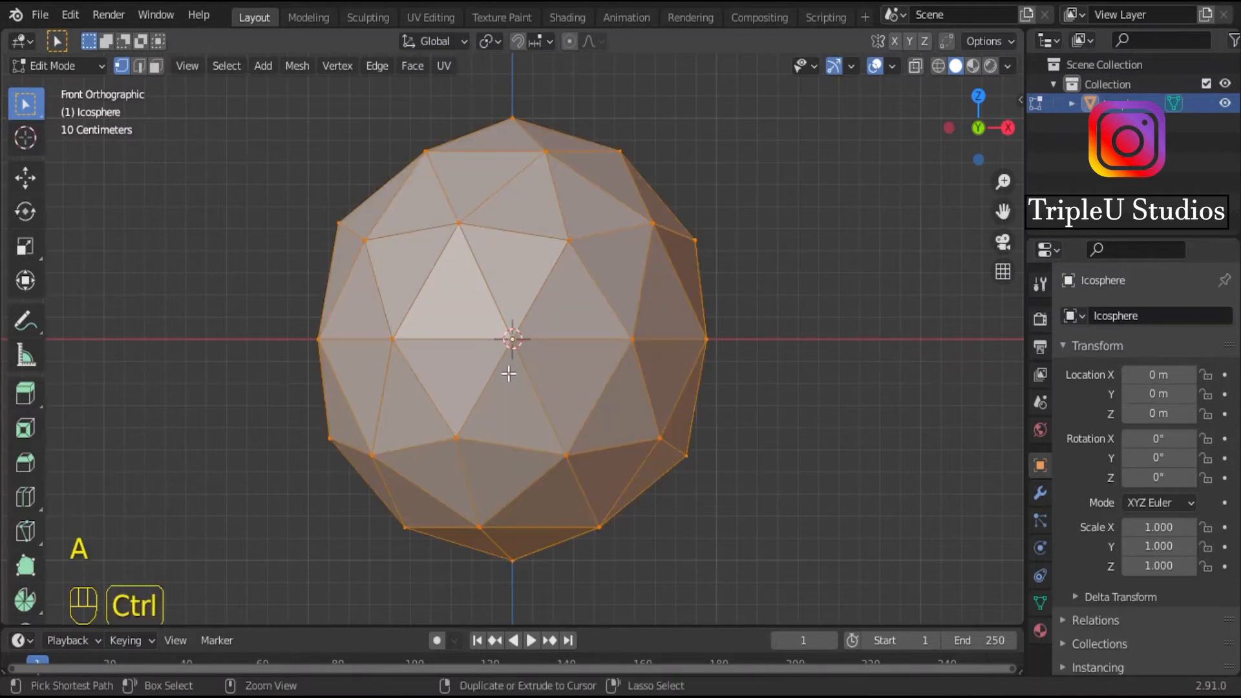
{"action": "key", "text": "ctrl+b"}
{"action": "right_click", "coordinate": [509, 374]}
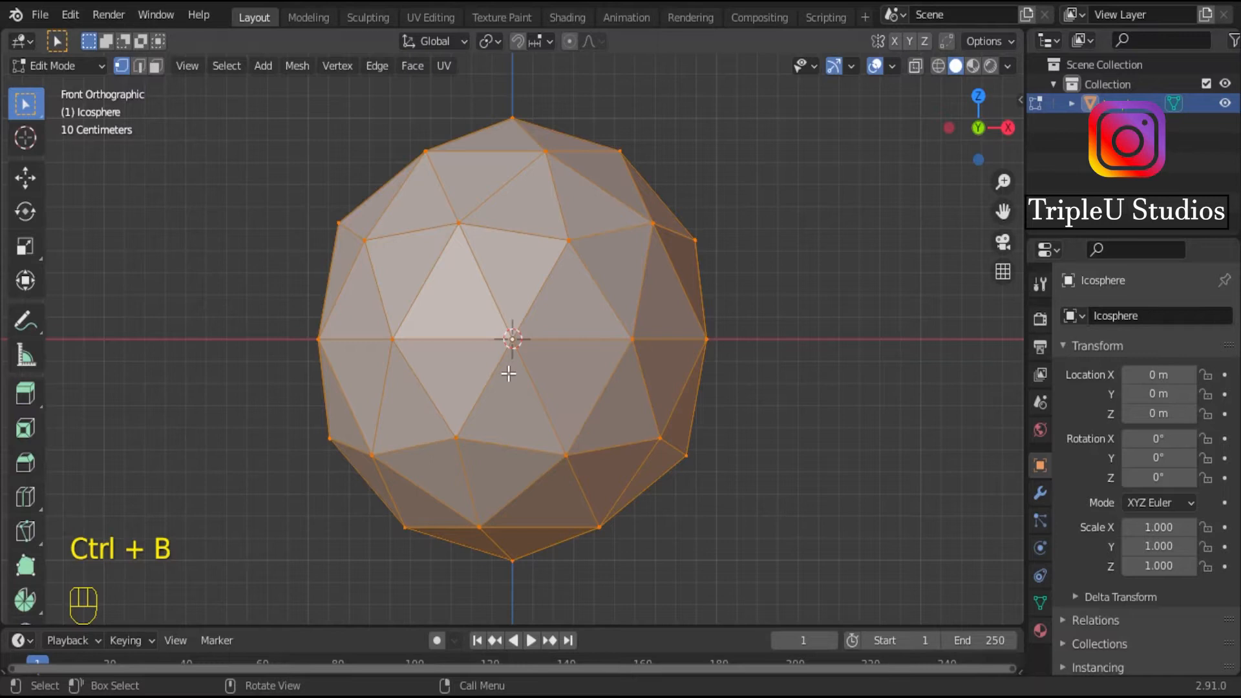
- Bevel all vertices of the ico sphere with a vertex bevel to form small facets at each corner
{"action": "key", "text": "ctrl+shift+b"}
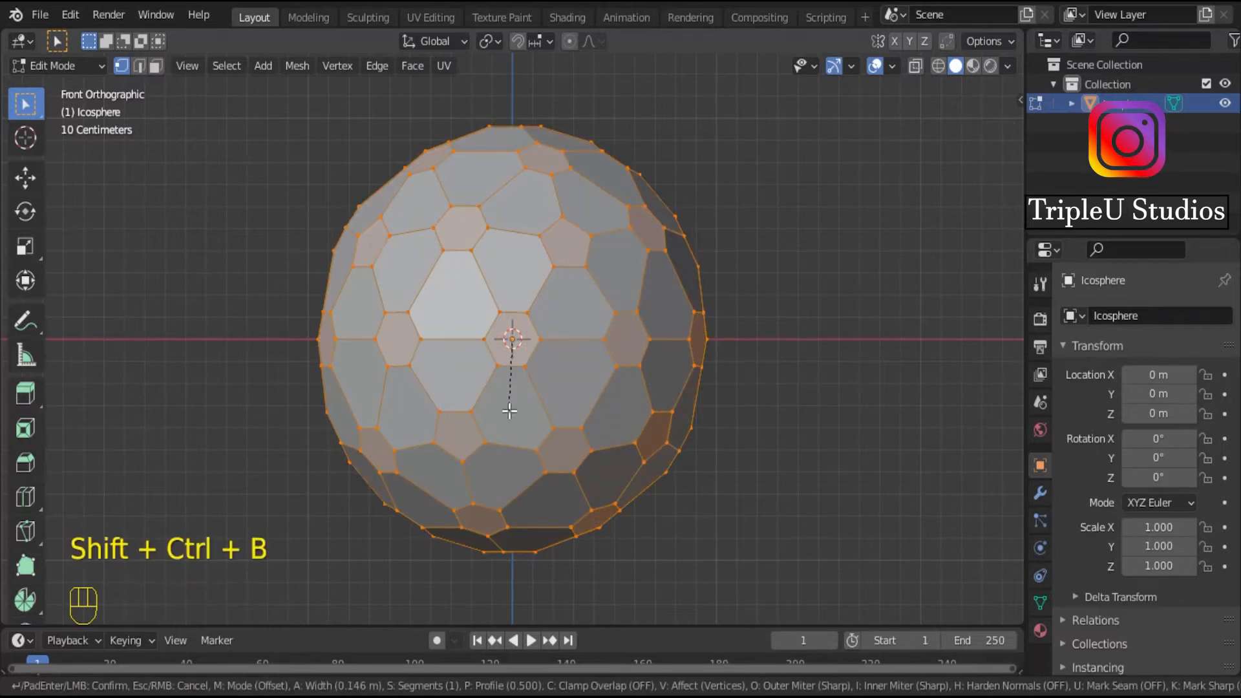
{"action": "left_click", "coordinate": [509, 402]}
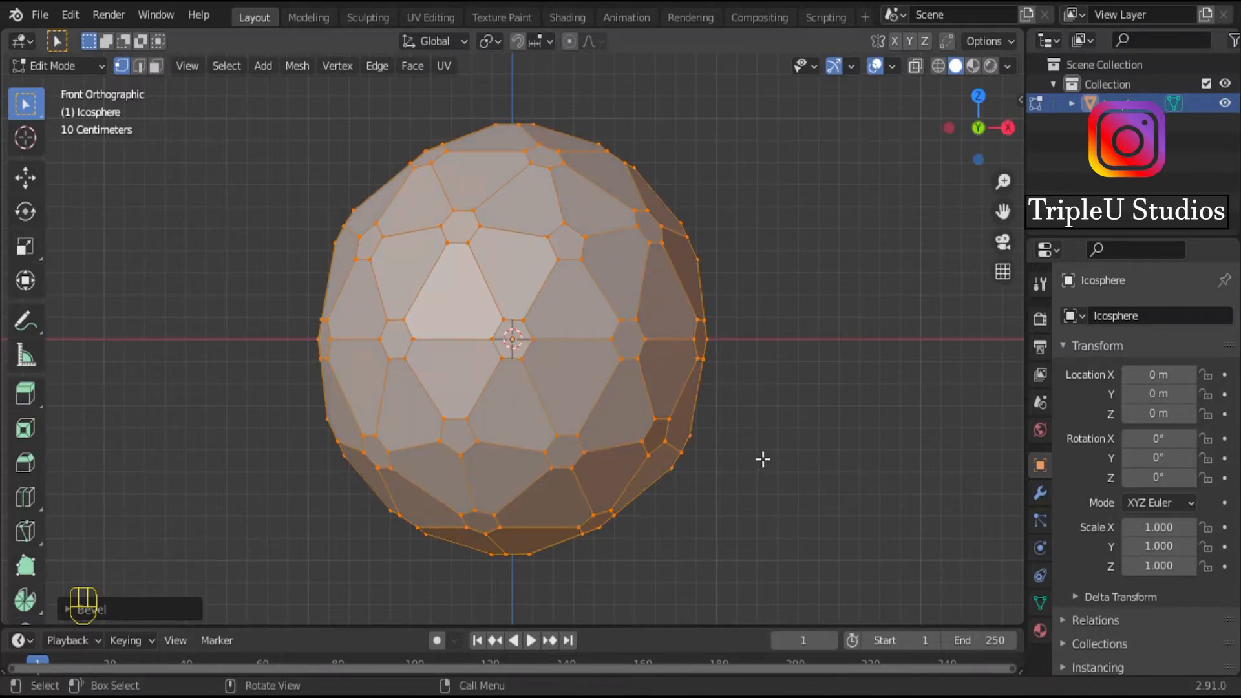
- In face selection mode, select the seven small bevelled facets around the centre of the sphere's front
{"action": "key", "text": "3"}
{"action": "left_click", "coordinate": [509, 341]}
{"action": "left_click", "coordinate": [394, 347], "text": "shift"}
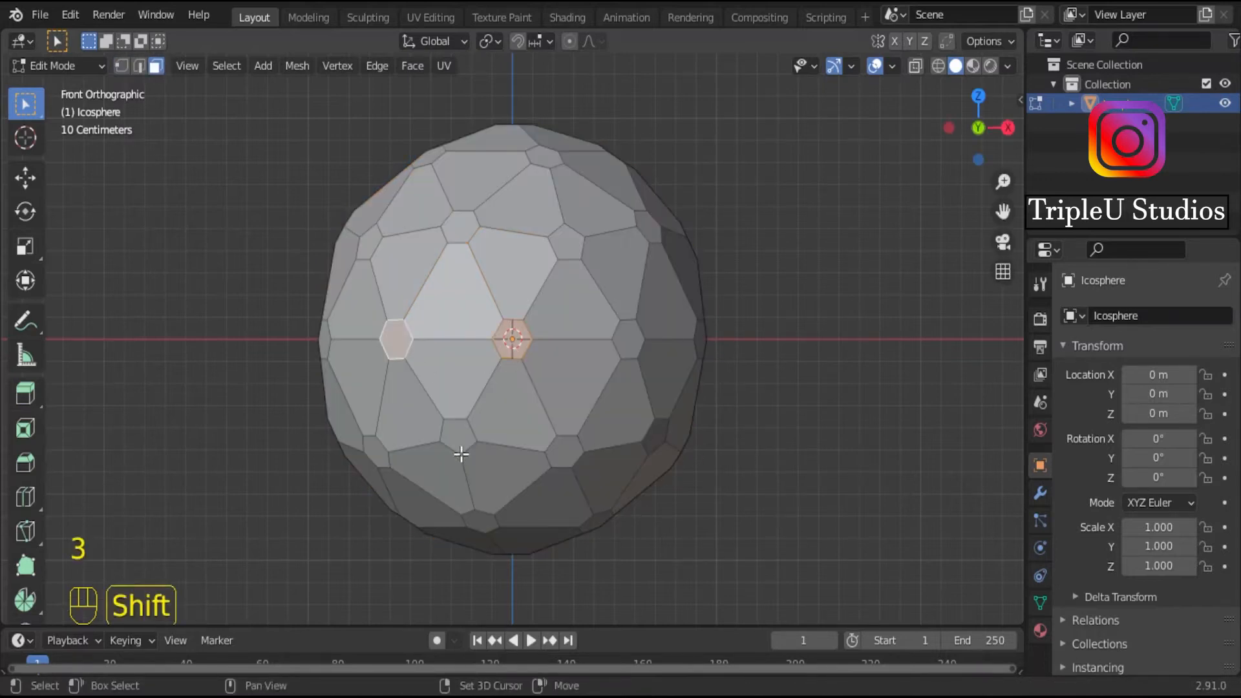
{"action": "left_click", "coordinate": [475, 445], "text": "shift"}
{"action": "left_click", "coordinate": [564, 457], "text": "alt+shift"}
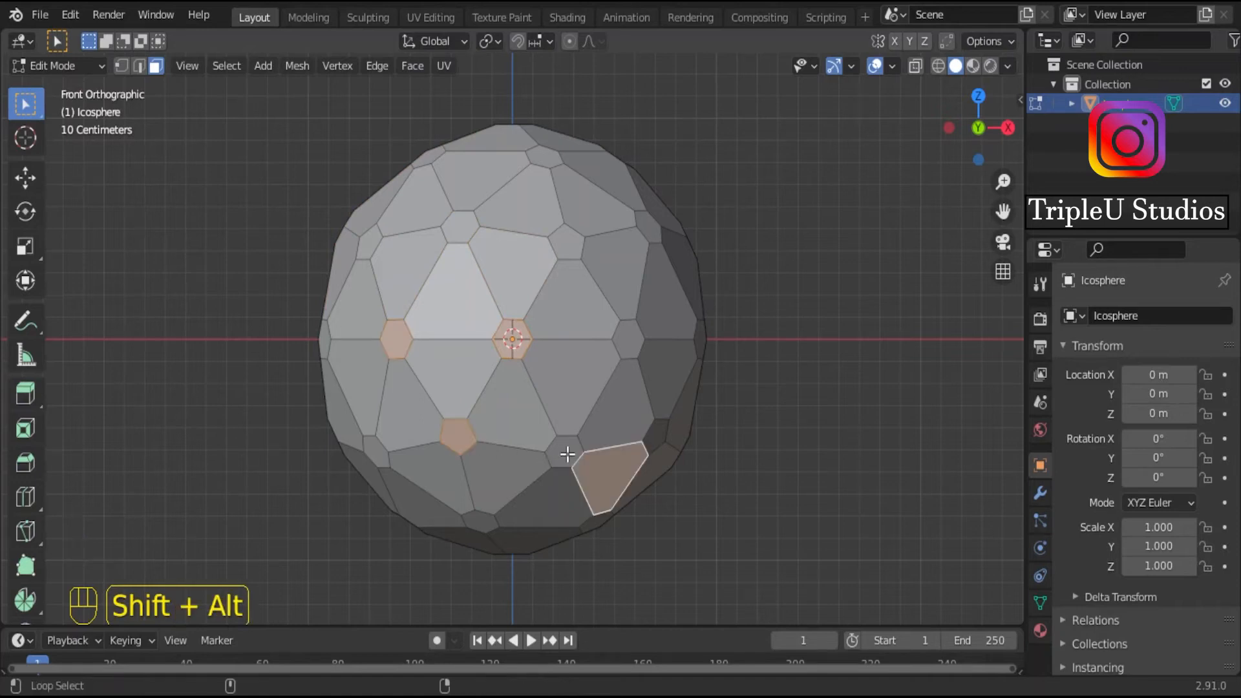
{"action": "left_click", "coordinate": [586, 479], "text": "shift"}
{"action": "left_click", "coordinate": [566, 455], "text": "shift"}
{"action": "left_click", "coordinate": [627, 336], "text": "shift"}
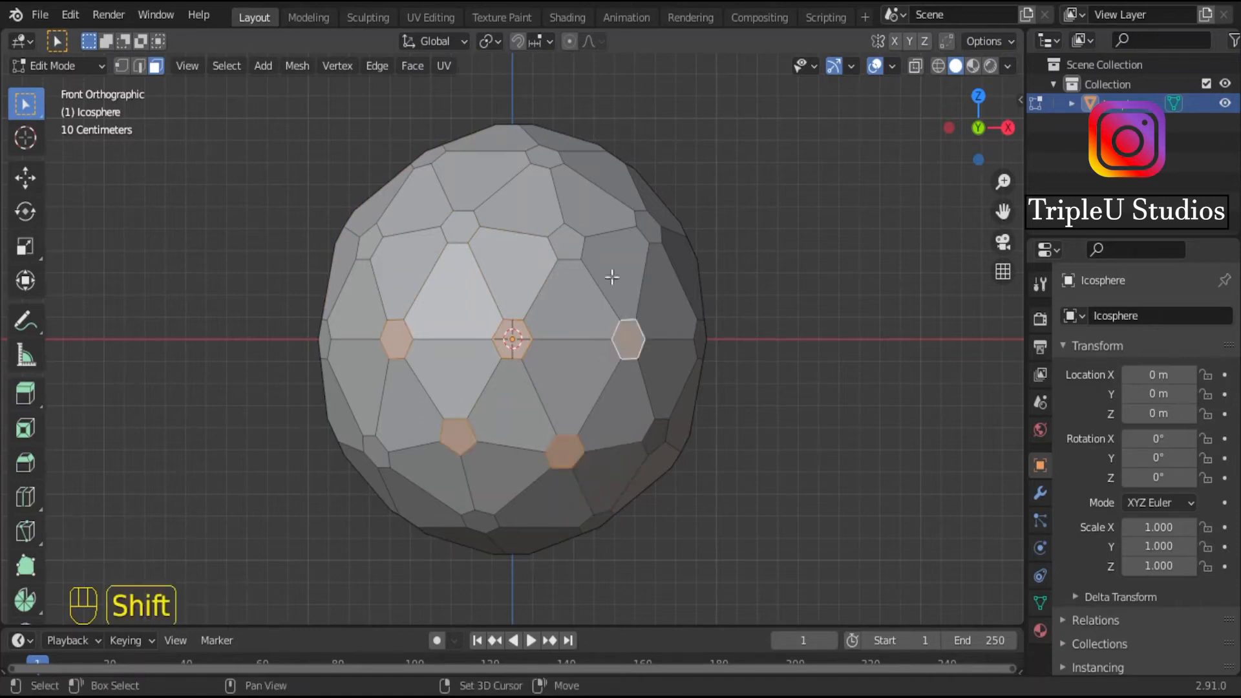
{"action": "left_click", "coordinate": [573, 242], "text": "shift"}
{"action": "left_click", "coordinate": [451, 231], "text": "shift"}
- Extend the selection with the small bevelled facets on the sphere's negative X side and near its crown
{"action": "middle_click_drag", "start_coordinate": [451, 231], "coordinate": [503, 386]}
{"action": "left_click", "coordinate": [485, 321], "text": "shift"}
{"action": "left_click", "coordinate": [412, 437], "text": "shift"}
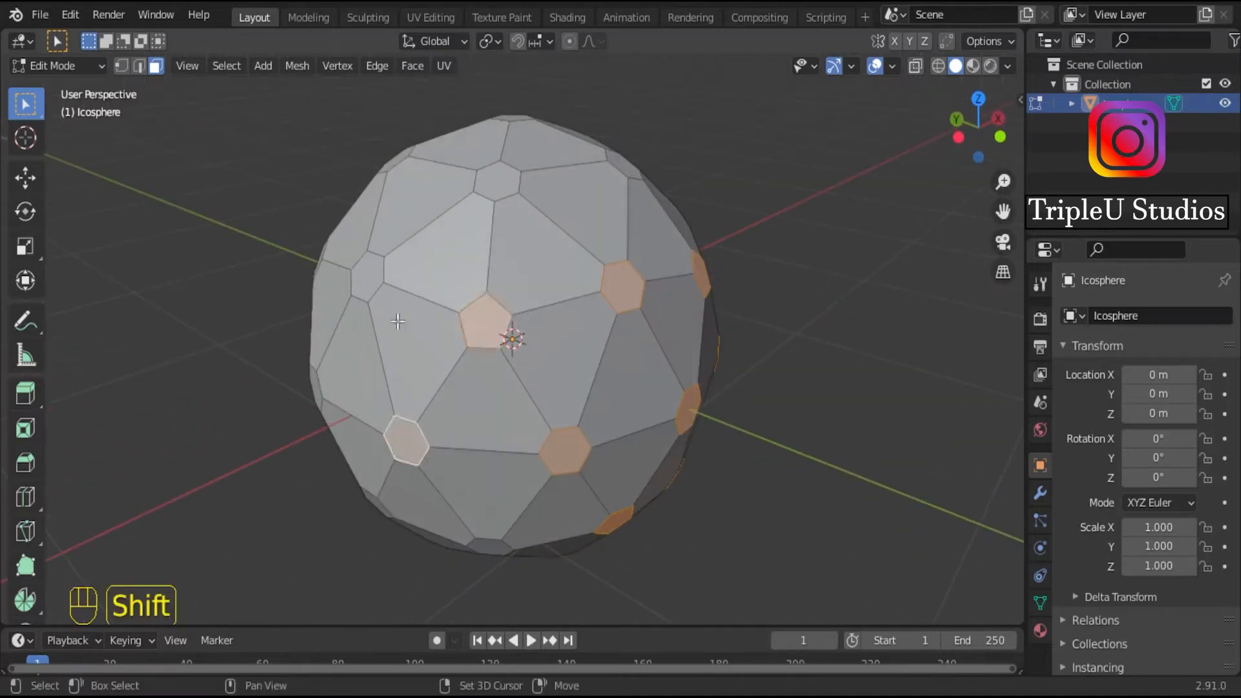
{"action": "left_click", "coordinate": [366, 273], "text": "shift"}
{"action": "left_click", "coordinate": [313, 389], "text": "shift"}
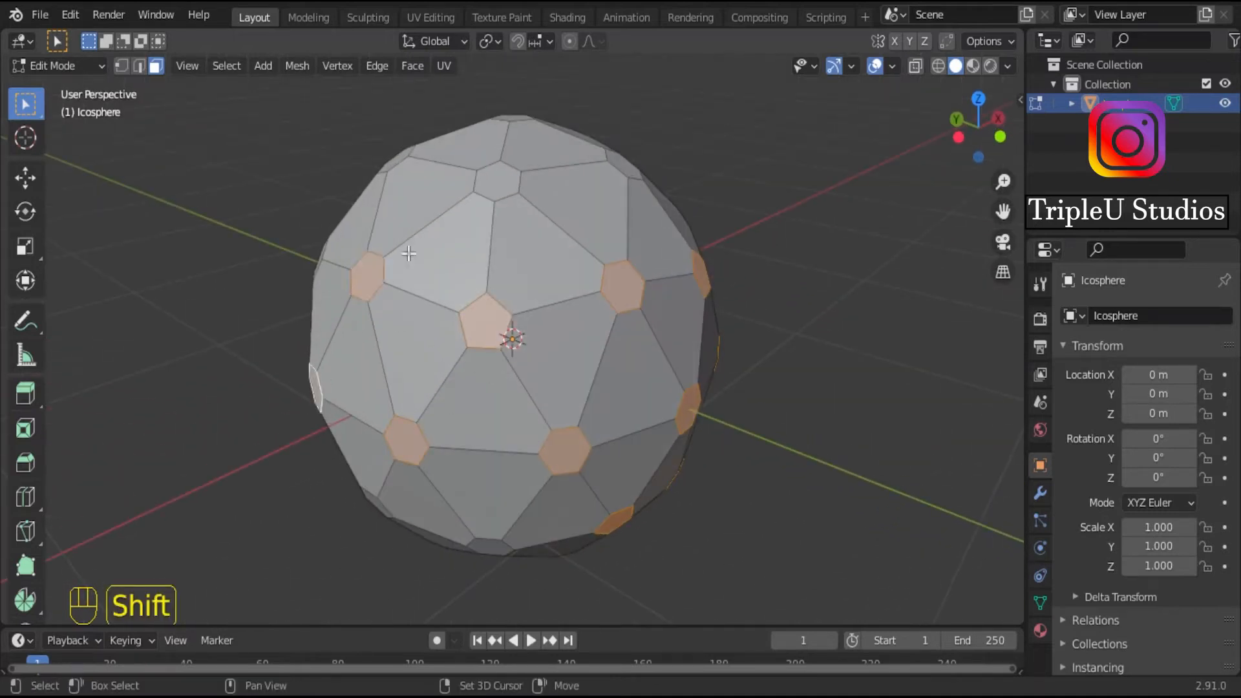
{"action": "left_click", "coordinate": [499, 167], "text": "shift"}
{"action": "left_click", "coordinate": [622, 162], "text": "shift"}
- Add the small facets on the sphere's positive X side and just below them to the selection
{"action": "middle_click_drag", "start_coordinate": [622, 162], "coordinate": [479, 269]}
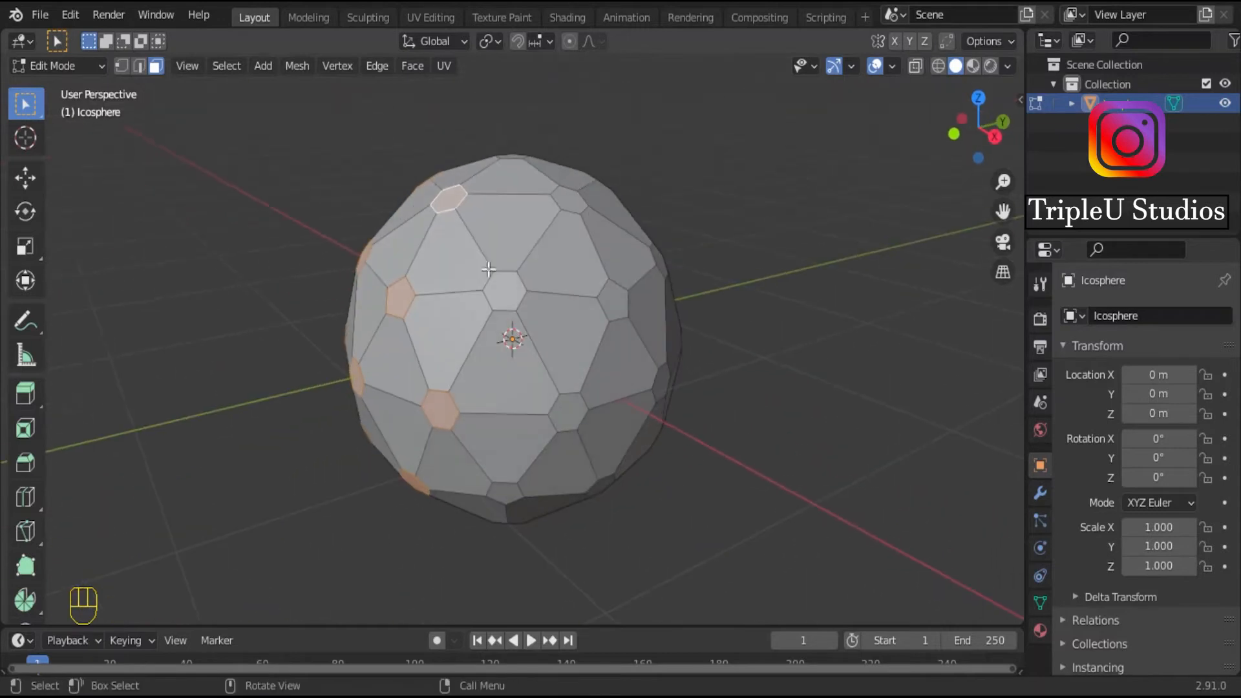
{"action": "left_click", "coordinate": [499, 294], "text": "shift"}
{"action": "left_click", "coordinate": [566, 417], "text": "shift"}
{"action": "middle_click_drag", "start_coordinate": [566, 417], "coordinate": [513, 334]}
{"action": "left_click", "coordinate": [513, 334], "text": "shift"}
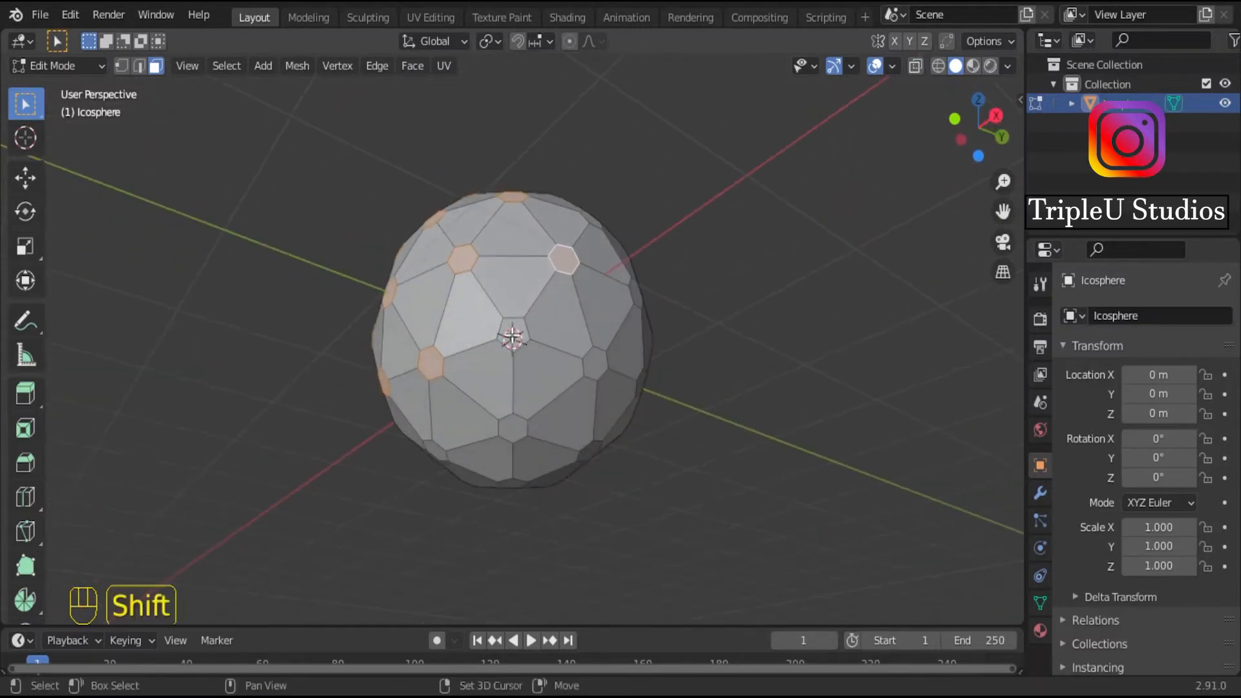
{"action": "left_click", "coordinate": [512, 428], "text": "shift"}
- Add the four unselected small facets across the sphere's underside to the selection
{"action": "scroll", "coordinate": [461, 479], "scroll_direction": "up", "scroll_amount": 3}
{"action": "middle_click_drag", "start_coordinate": [460, 479], "coordinate": [502, 412]}
{"action": "left_click", "coordinate": [439, 376], "text": "shift"}
{"action": "left_click", "coordinate": [281, 340], "text": "shift"}
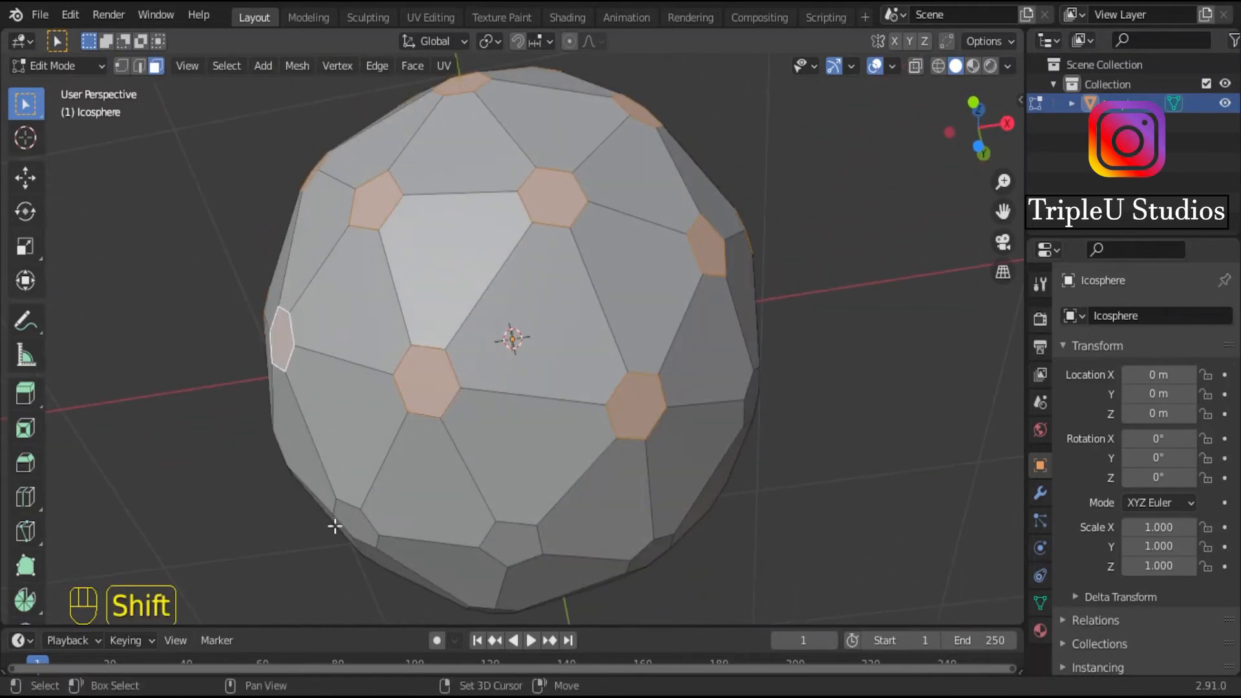
{"action": "left_click", "coordinate": [349, 531], "text": "shift"}
{"action": "left_click", "coordinate": [526, 540], "text": "shift"}
- Add the small facets on the lower back of the sphere to the selection
{"action": "middle_click_drag", "start_coordinate": [651, 521], "coordinate": [398, 546]}
{"action": "left_click", "coordinate": [512, 430], "text": "shift"}
{"action": "left_click", "coordinate": [346, 299], "text": "shift"}
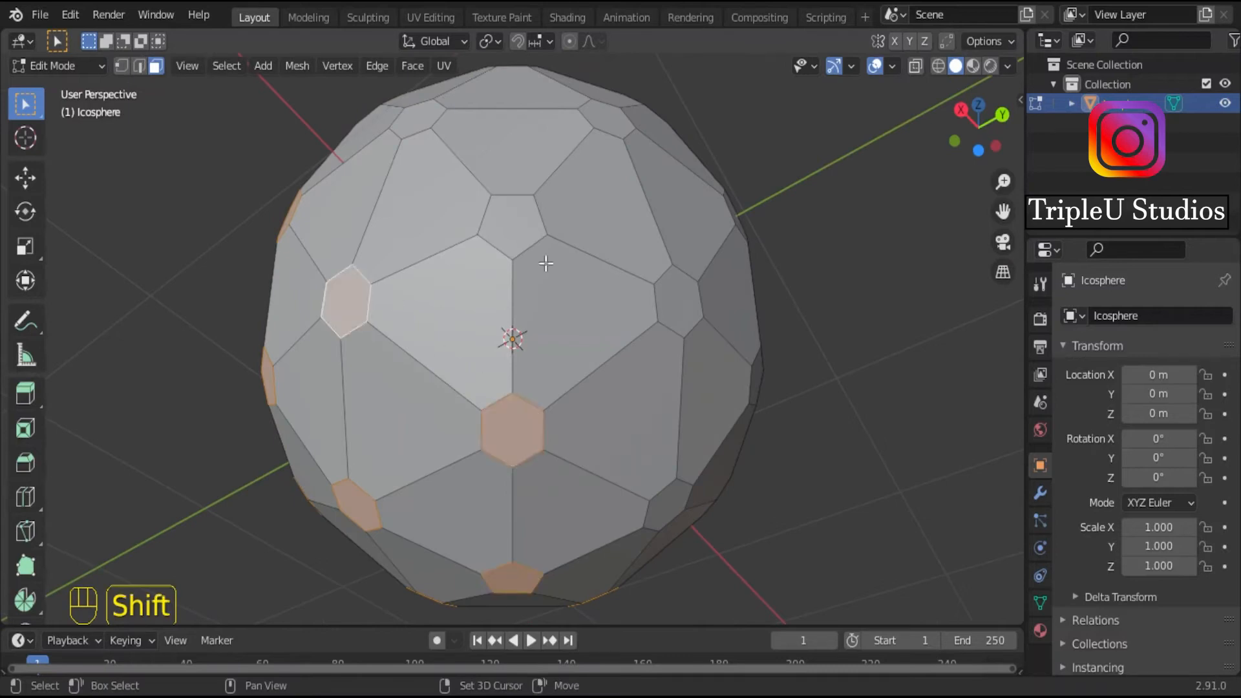
{"action": "middle_click_drag", "start_coordinate": [347, 299], "coordinate": [516, 349]}
{"action": "left_click", "coordinate": [459, 438], "text": "shift"}
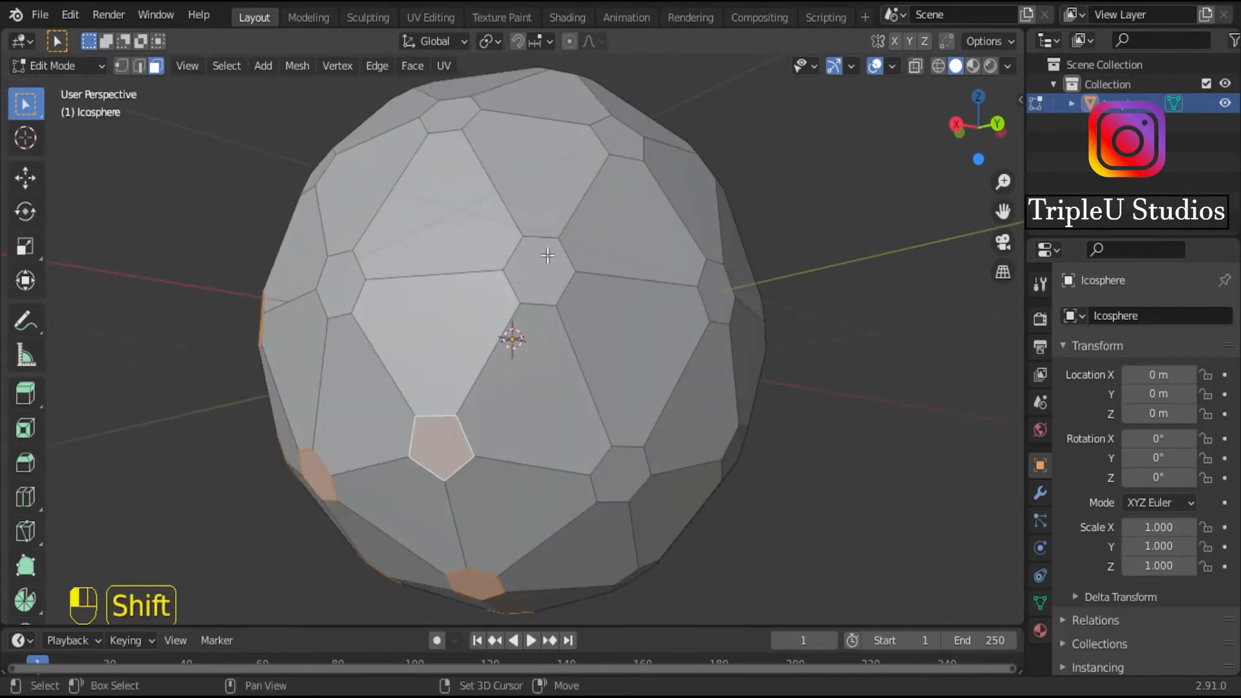
{"action": "left_click", "coordinate": [547, 253], "text": "shift"}
{"action": "left_click", "coordinate": [325, 281], "text": "shift"}
- Continue around the sphere from its positive X side, adding the unselected small facets to the selection
{"action": "middle_click_drag", "start_coordinate": [410, 216], "coordinate": [554, 401]}
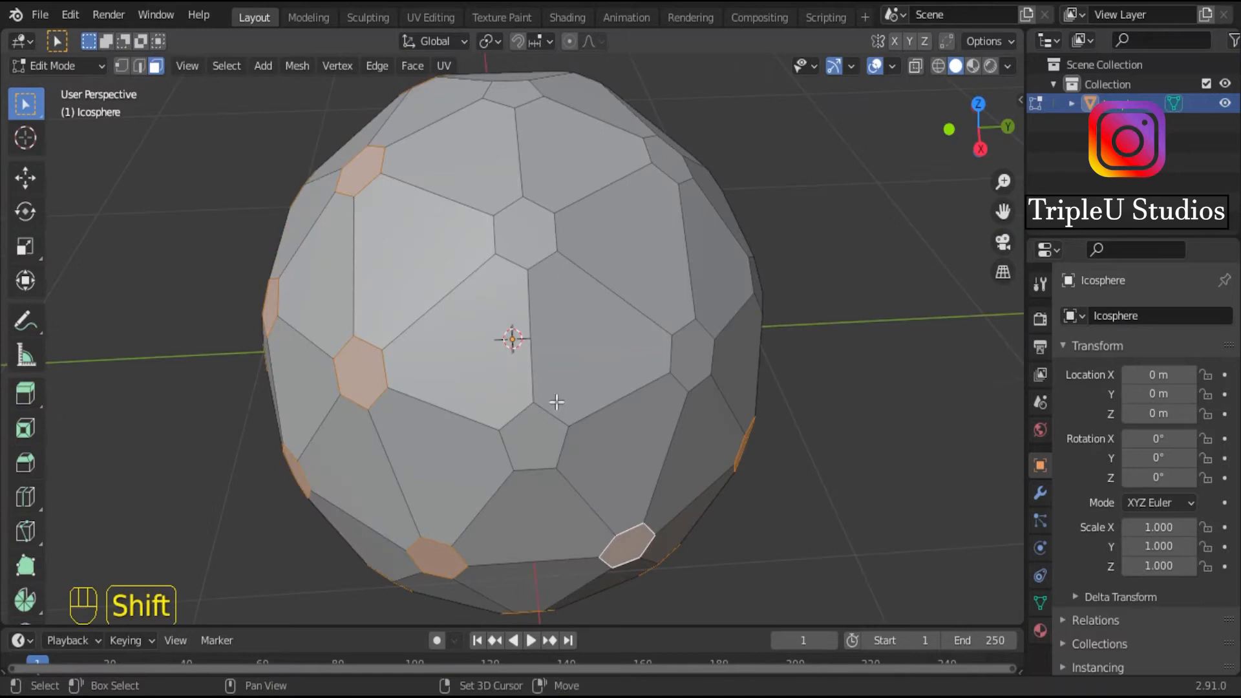
{"action": "left_click", "coordinate": [537, 430], "text": "shift"}
{"action": "left_click", "coordinate": [525, 260], "text": "shift"}
{"action": "left_click", "coordinate": [693, 362], "text": "shift"}
{"action": "middle_click_drag", "start_coordinate": [693, 362], "coordinate": [554, 161]}
{"action": "left_click", "coordinate": [476, 337], "text": "shift"}
{"action": "left_click", "coordinate": [569, 504], "text": "shift"}
{"action": "middle_click_drag", "start_coordinate": [629, 501], "coordinate": [472, 392]}
{"action": "left_click", "coordinate": [472, 392], "text": "shift"}
- Add the small facets on the sphere's back, from its middle up to the top, to the selection
{"action": "middle_click_drag", "start_coordinate": [637, 362], "coordinate": [626, 439]}
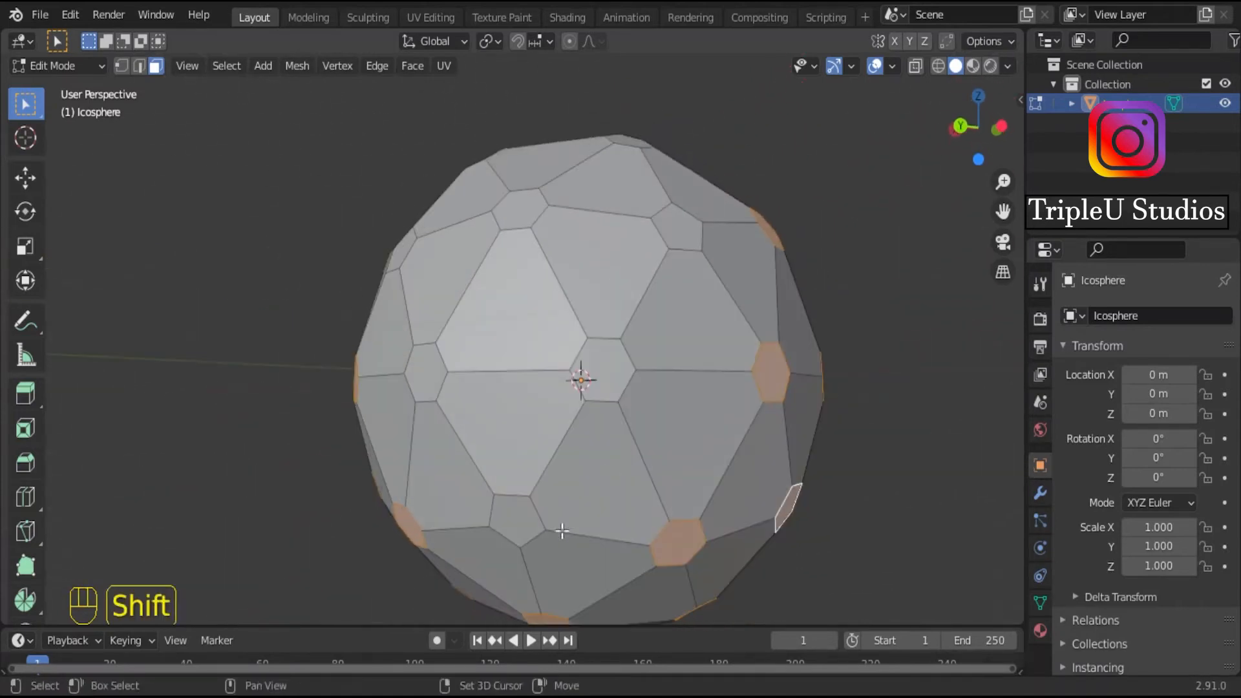
{"action": "left_click", "coordinate": [521, 522], "text": "shift"}
{"action": "left_click", "coordinate": [596, 372], "text": "shift"}
{"action": "left_click", "coordinate": [430, 374], "text": "shift"}
{"action": "middle_click_drag", "start_coordinate": [430, 374], "coordinate": [507, 394]}
{"action": "left_click", "coordinate": [491, 376], "text": "shift"}
{"action": "left_click", "coordinate": [501, 246], "text": "shift"}
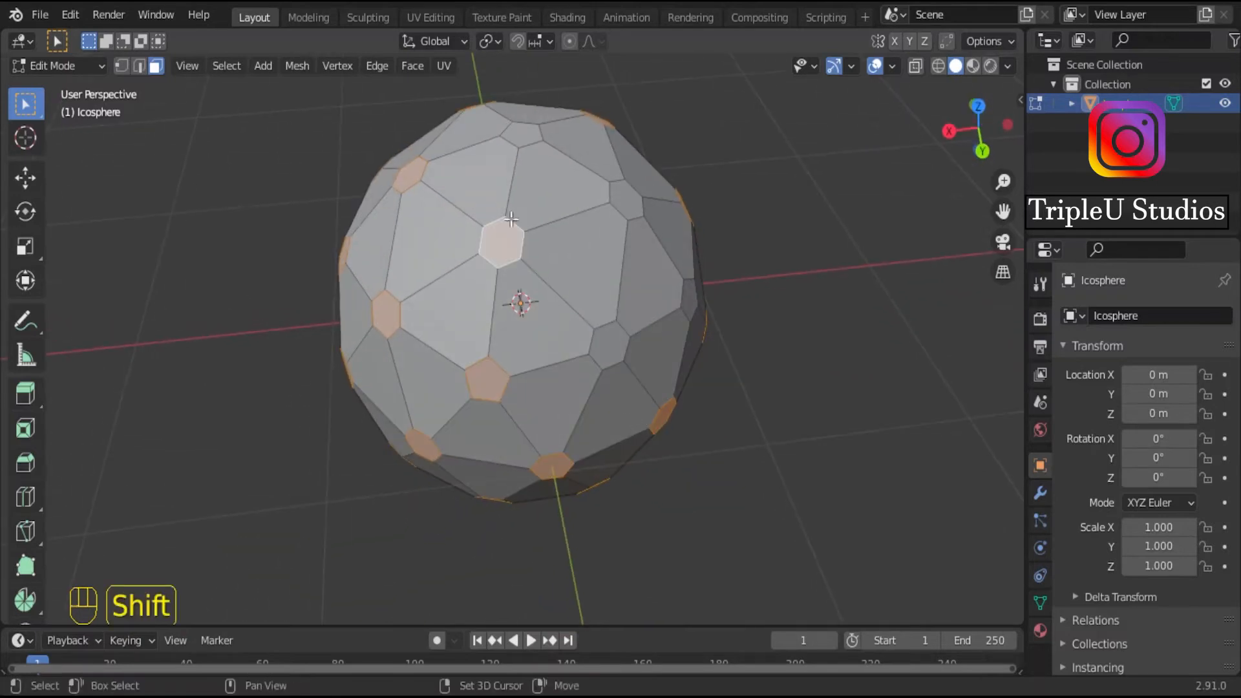
{"action": "left_click", "coordinate": [520, 136], "text": "shift"}
{"action": "left_click", "coordinate": [619, 202], "text": "shift"}
- Add the last two unselected small facets to the selection and return to Object Mode in the front view
{"action": "middle_click_drag", "start_coordinate": [712, 308], "coordinate": [530, 295]}
{"action": "left_click", "coordinate": [513, 294], "text": "shift"}
{"action": "left_click", "coordinate": [628, 315], "text": "shift"}
{"action": "middle_click_drag", "start_coordinate": [627, 315], "coordinate": [830, 362]}
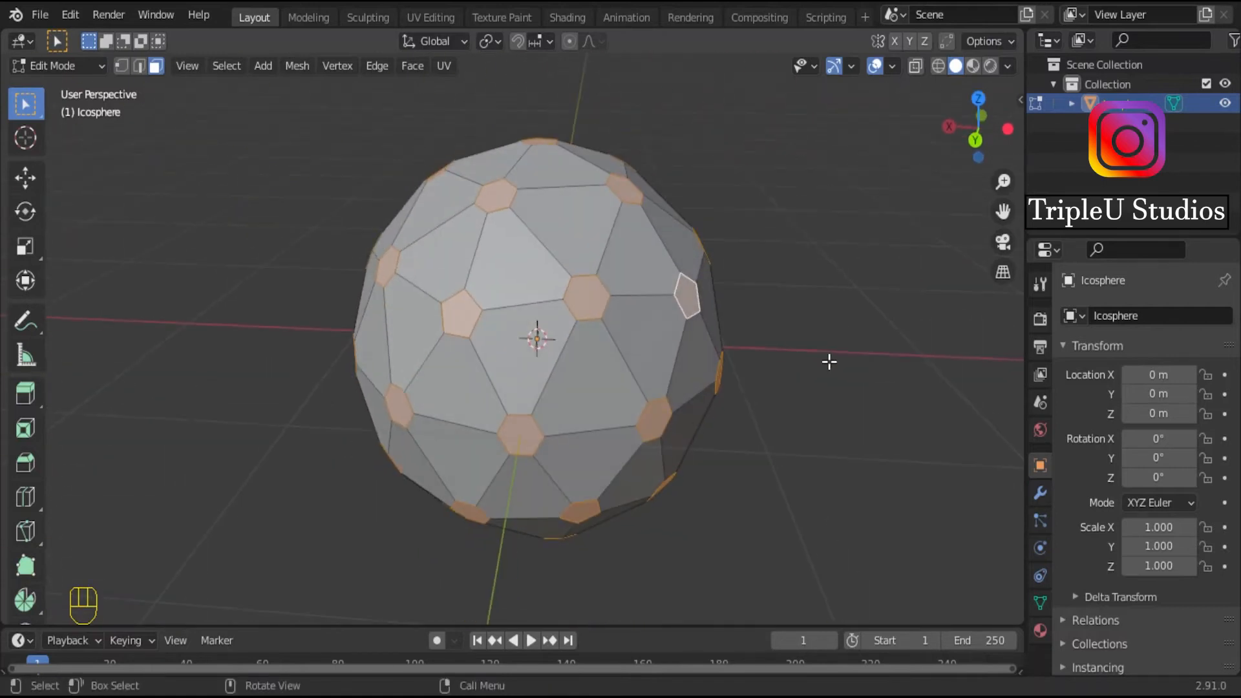
{"action": "key", "text": "KP_1"}
{"action": "key", "text": "Tab"}
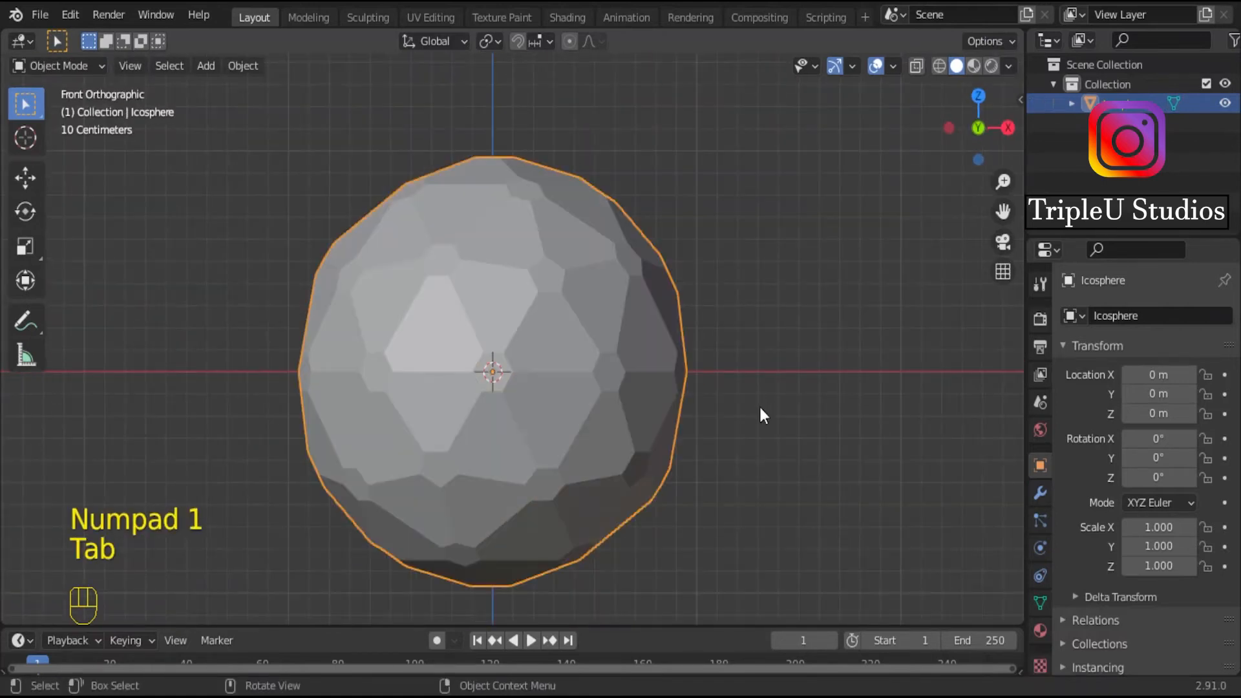
- Add a Subdivision Surface modifier to the icosphere, set to Simple with a viewport level of 4
{"action": "left_click", "coordinate": [1040, 493]}
{"action": "left_click", "coordinate": [1188, 317]}
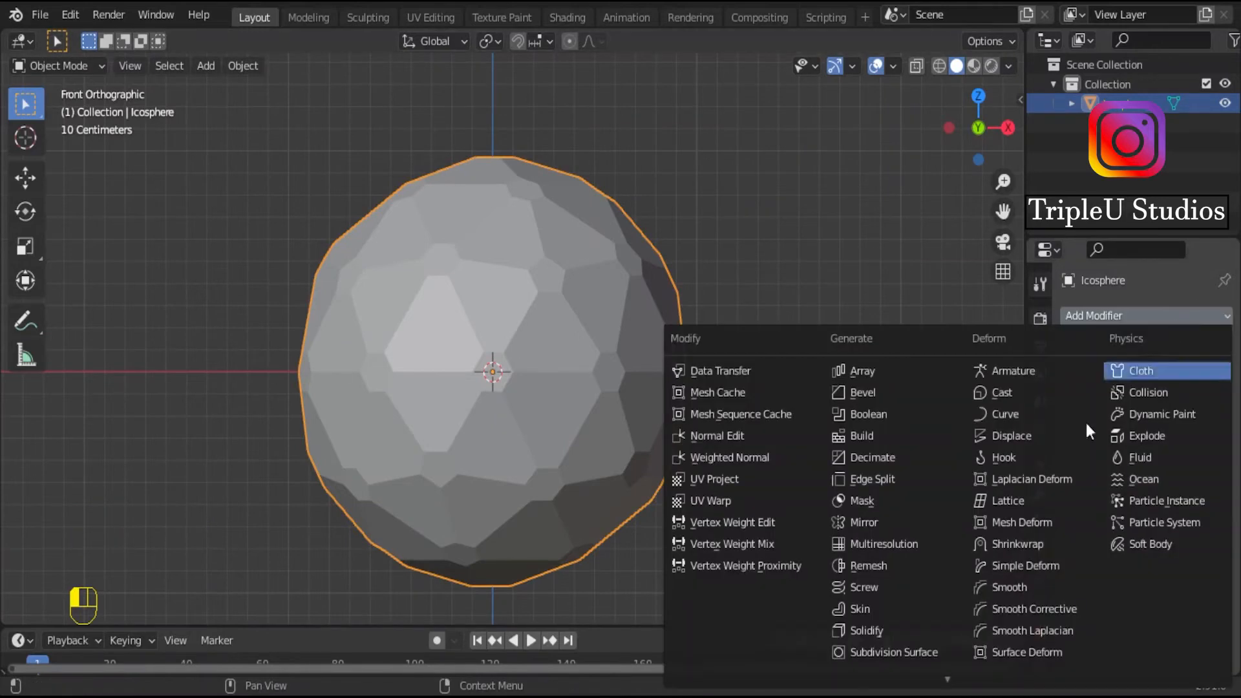
{"action": "left_click", "coordinate": [915, 653]}
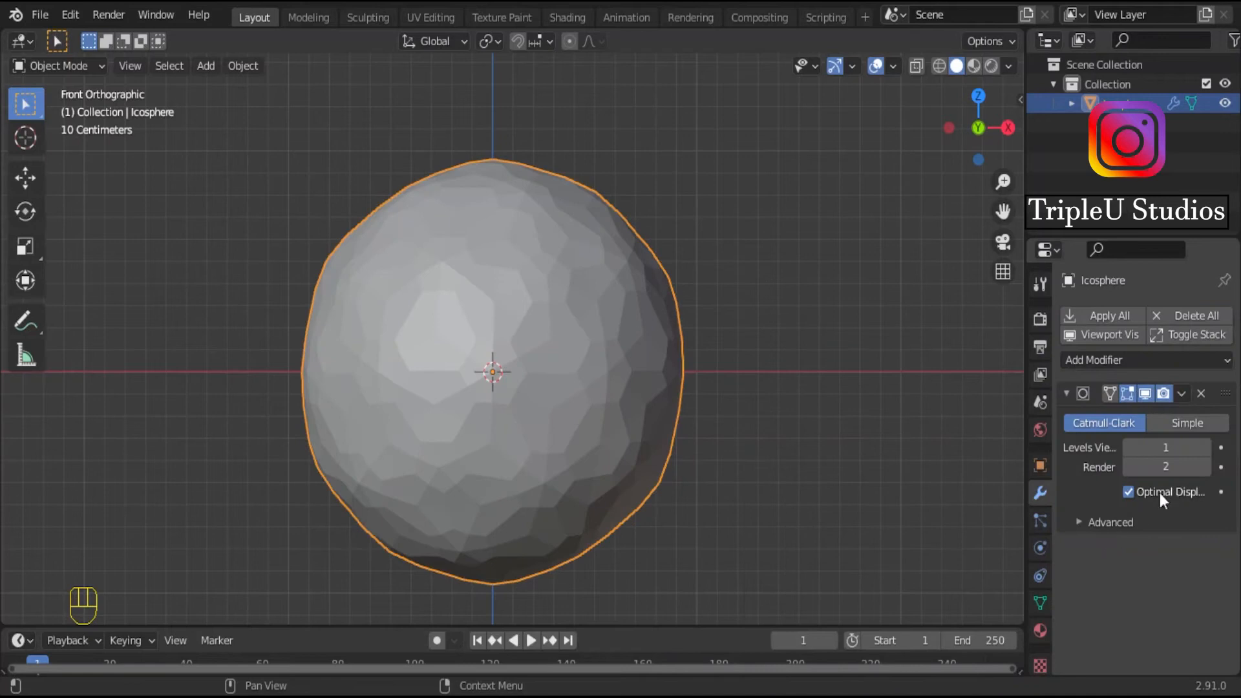
{"action": "left_click", "coordinate": [1195, 424]}
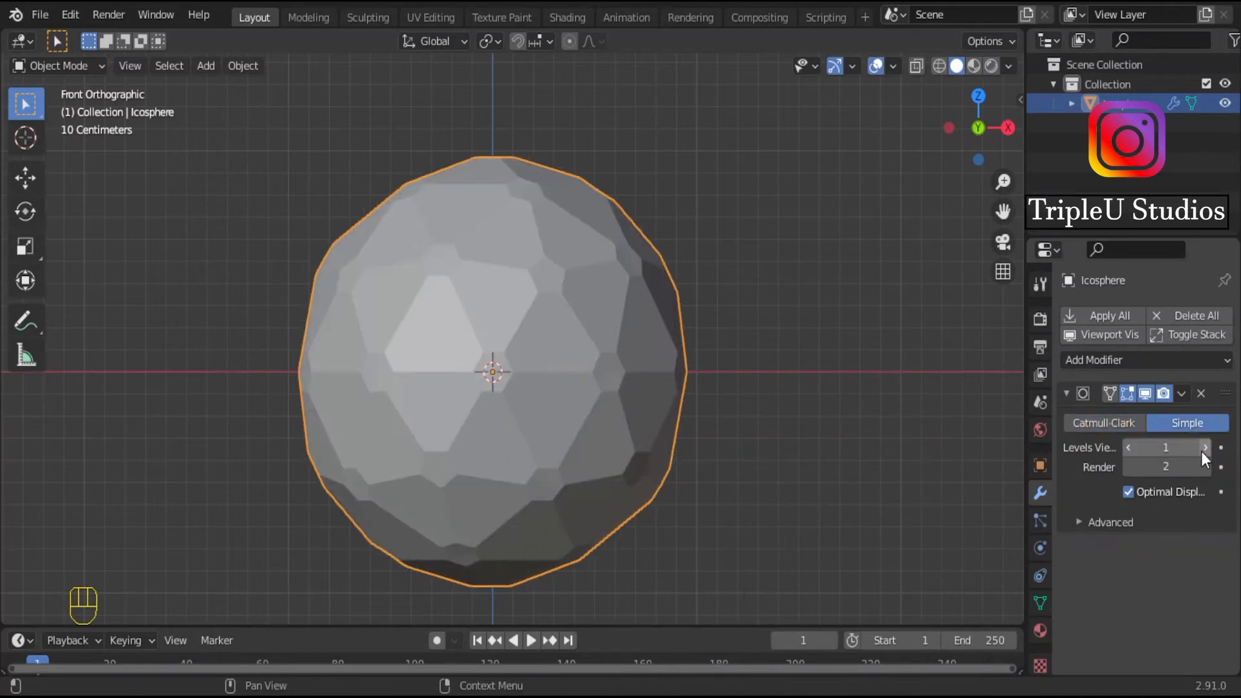
{"action": "left_click", "coordinate": [1204, 448]}
{"action": "left_click", "coordinate": [1203, 448]}
{"action": "left_click", "coordinate": [1204, 449]}
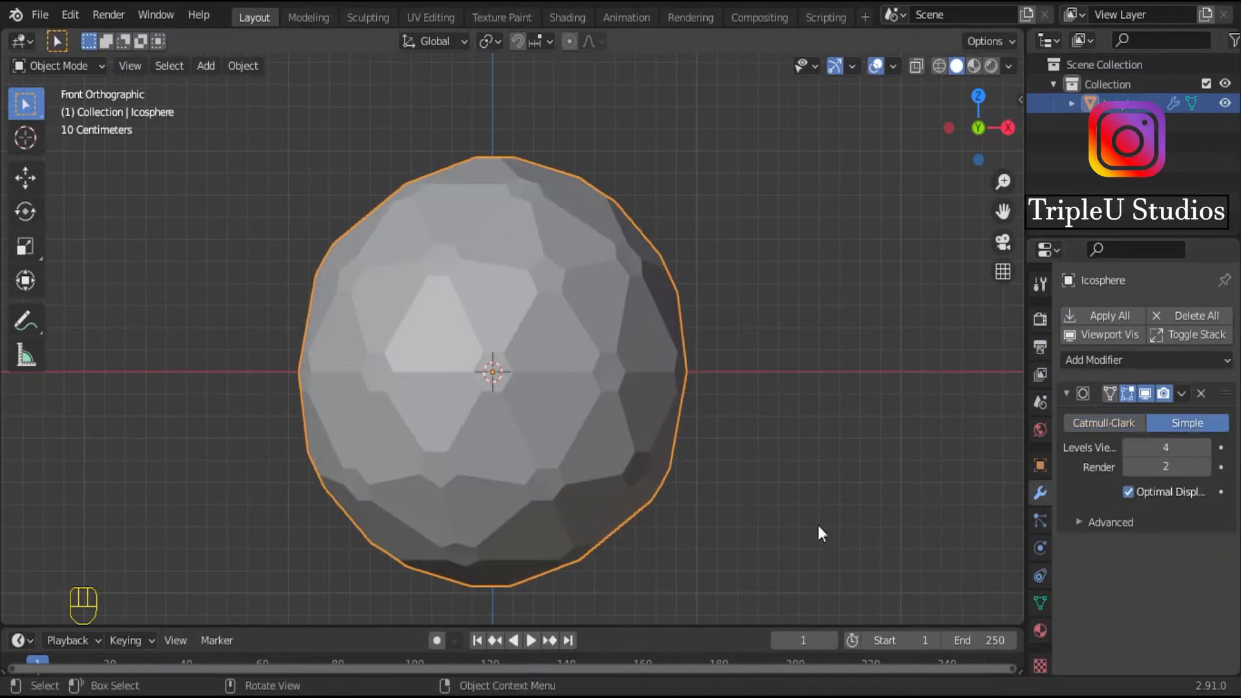
- Apply the Subdivision Surface modifier in Object Mode and reopen the icosphere's mesh for editing
{"action": "key", "text": "Tab"}
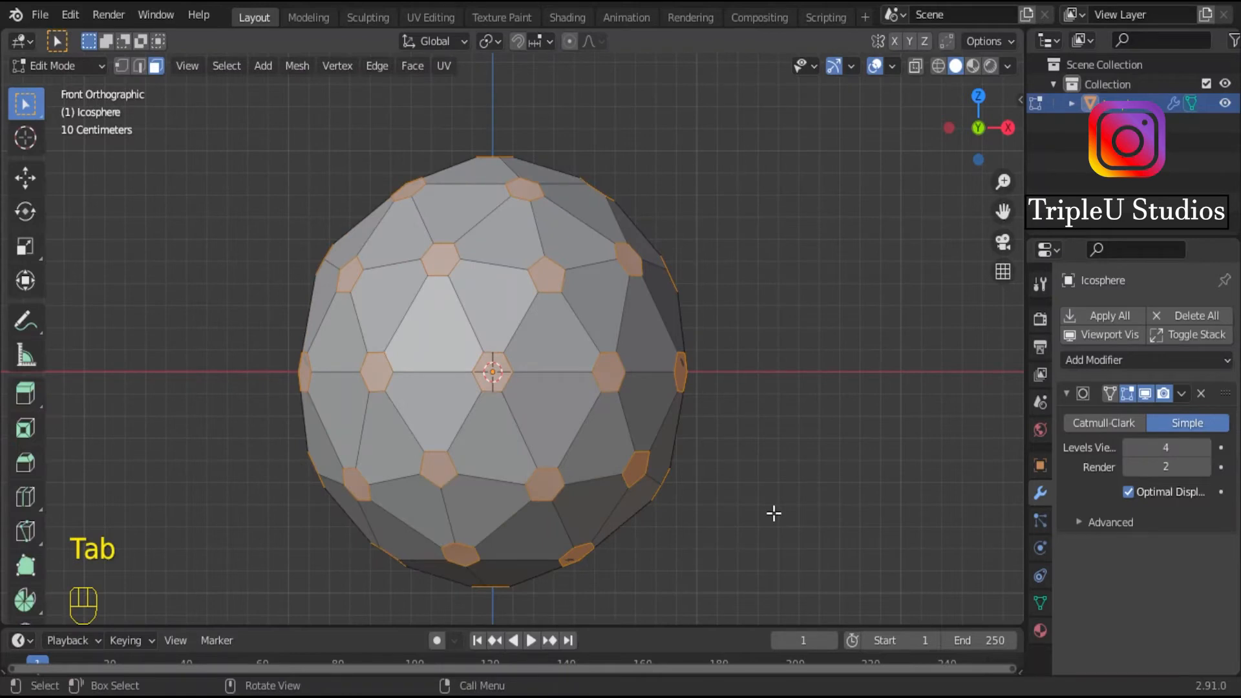
{"action": "key", "text": "Tab"}
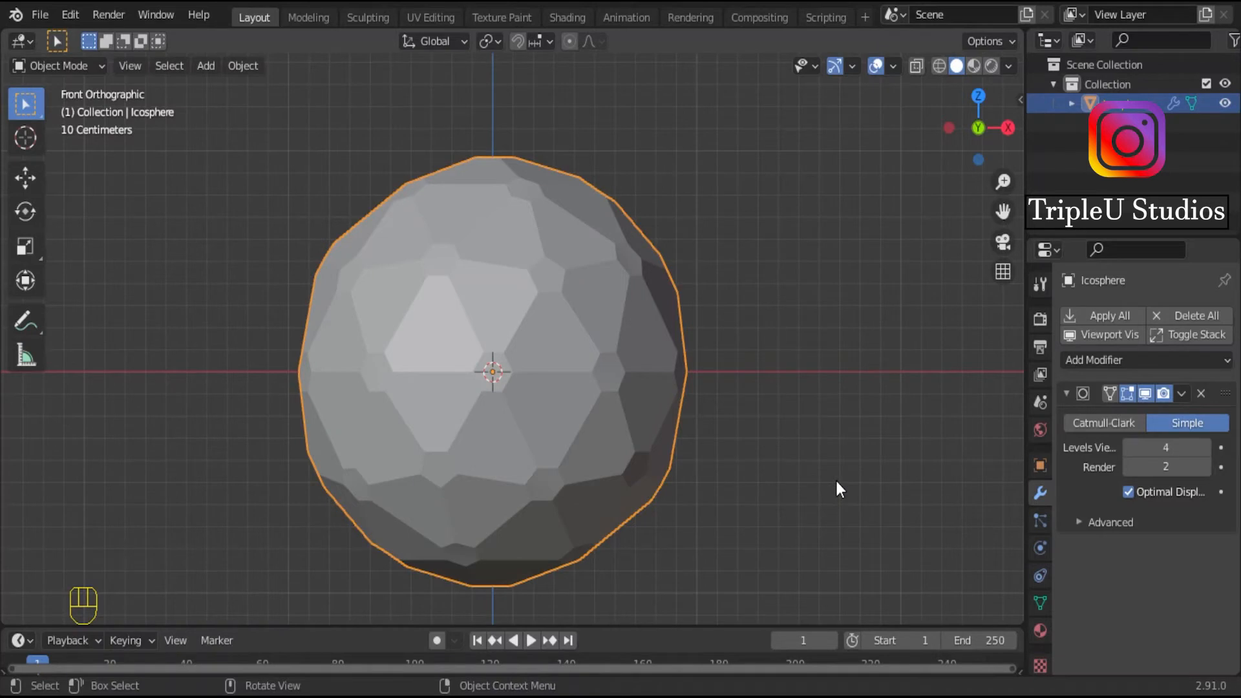
{"action": "left_click", "coordinate": [1183, 394]}
{"action": "left_click", "coordinate": [1137, 416]}
{"action": "key", "text": "Tab"}
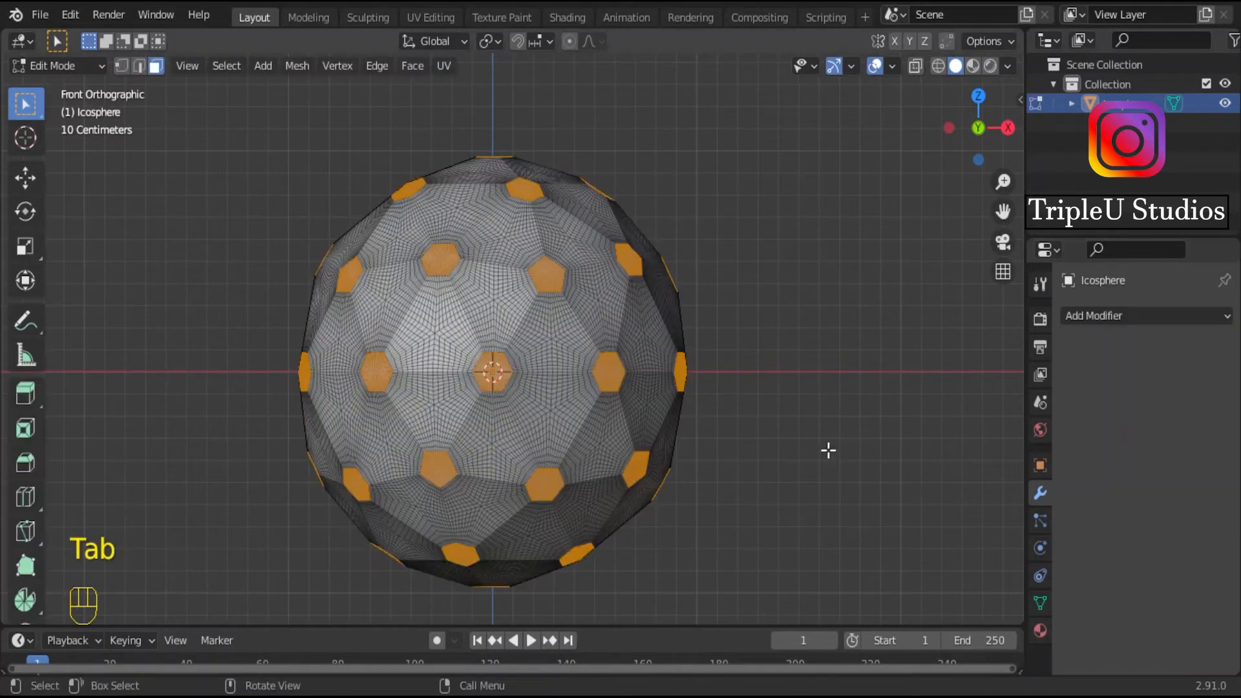
- Shrink the facet face selection by one ring of faces with Select Less
{"action": "left_click", "coordinate": [226, 66]}
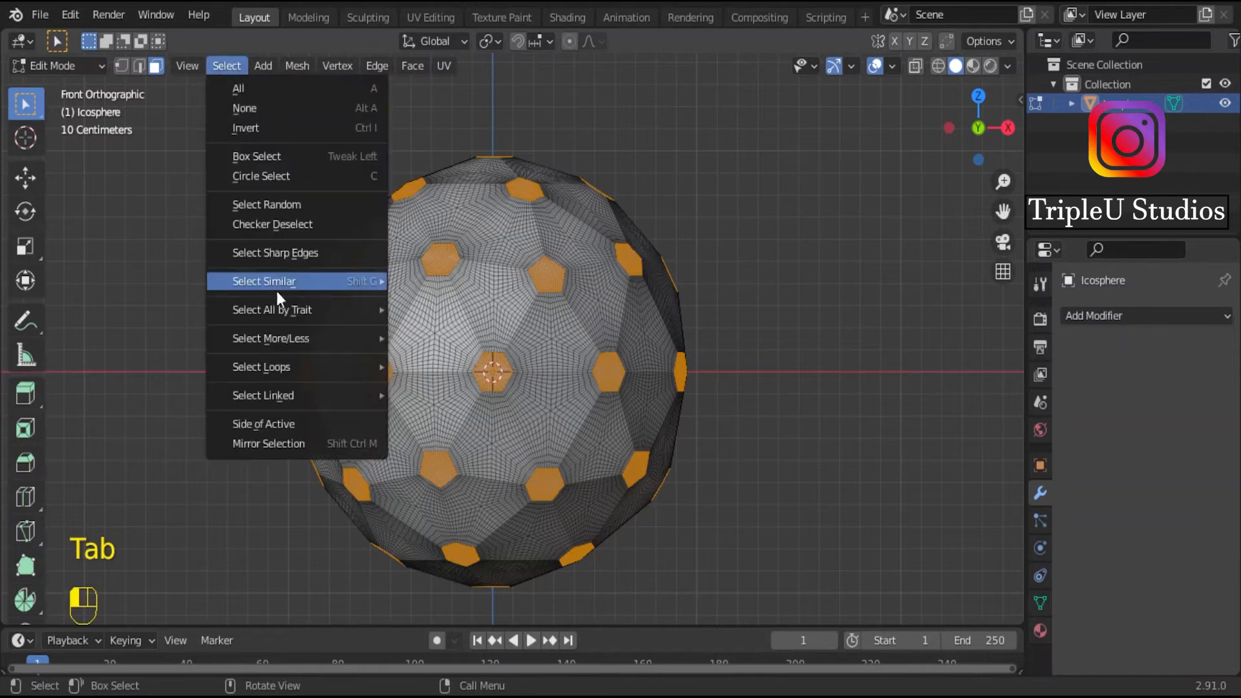
{"action": "mouse_move", "coordinate": [293, 367]}
{"action": "mouse_move", "coordinate": [302, 339]}
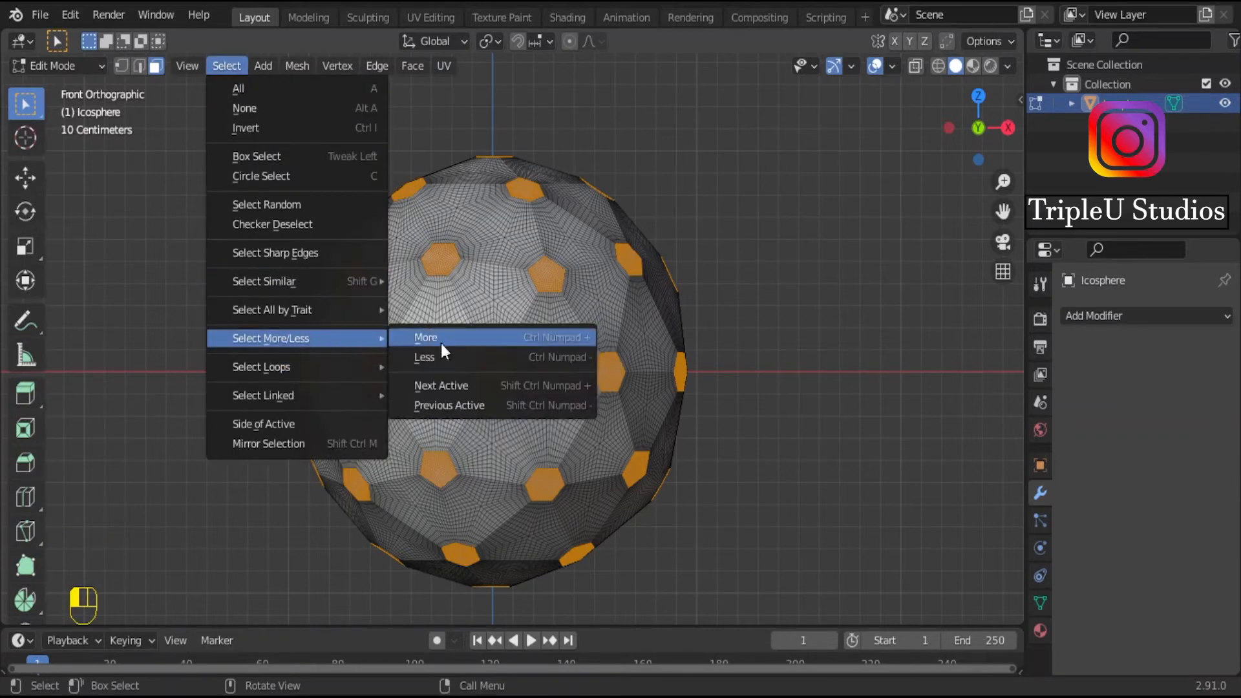
{"action": "left_click", "coordinate": [451, 357]}
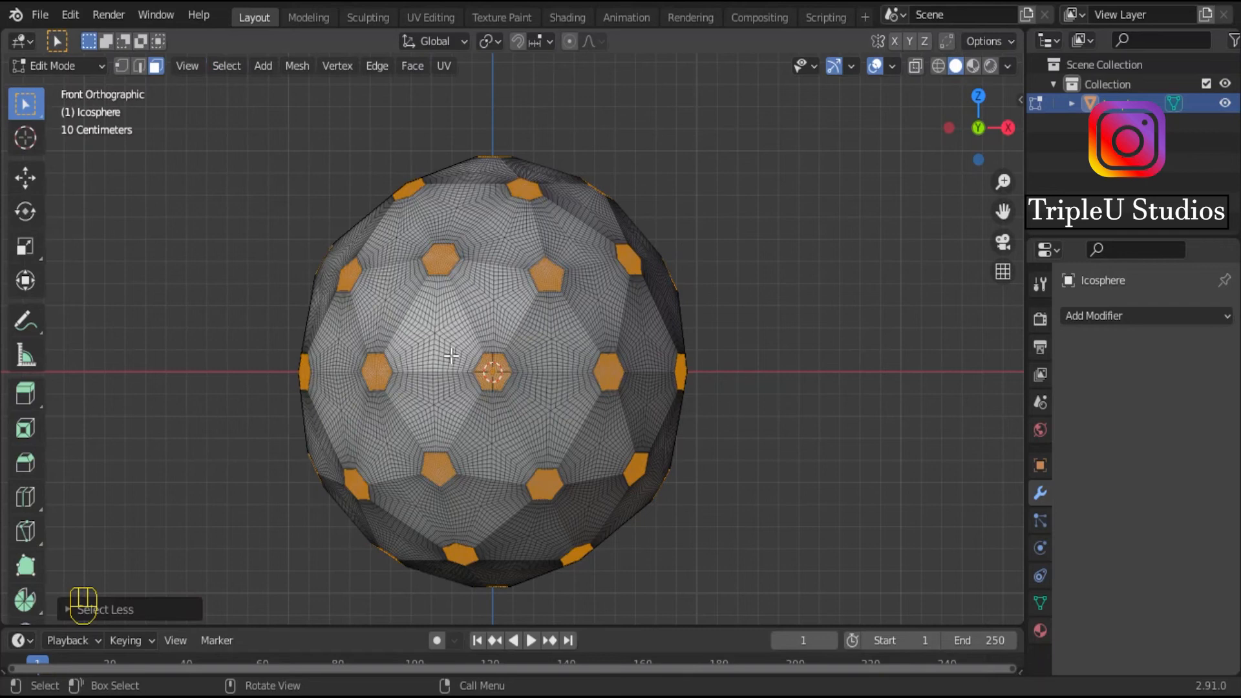
- Switch the icosphere to Sculpt Mode and create a face set from the Edit Mode selection
{"action": "left_click", "coordinate": [85, 65]}
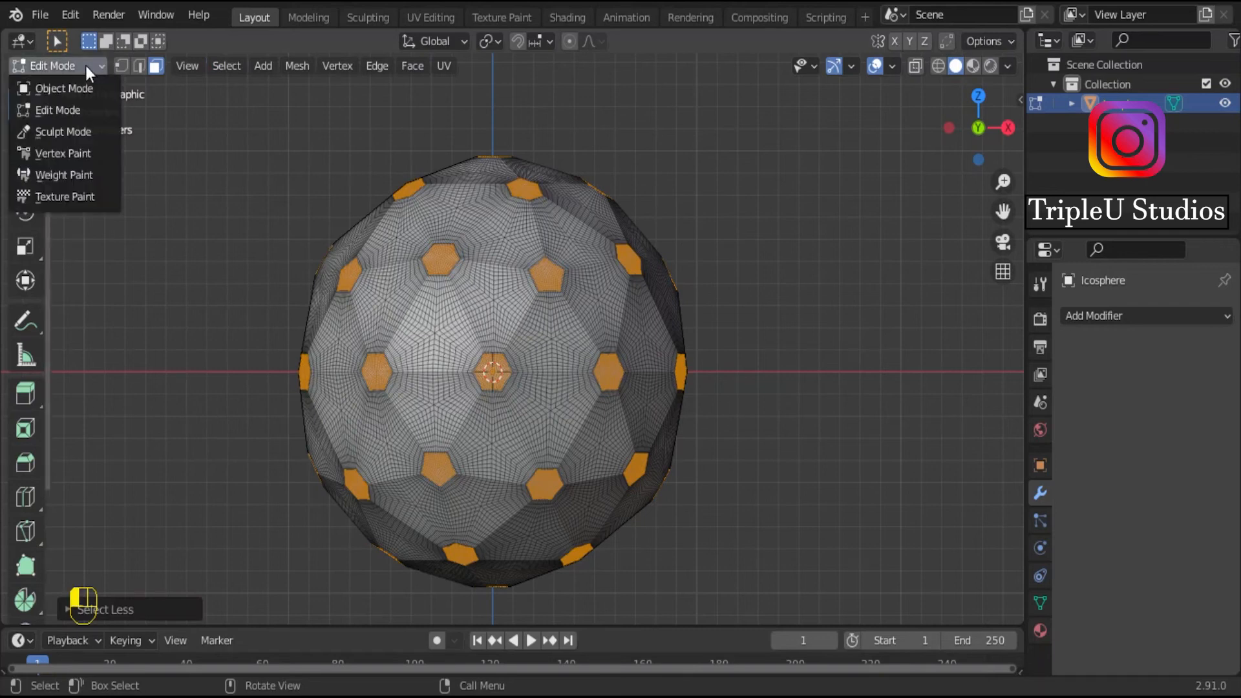
{"action": "left_click", "coordinate": [91, 135]}
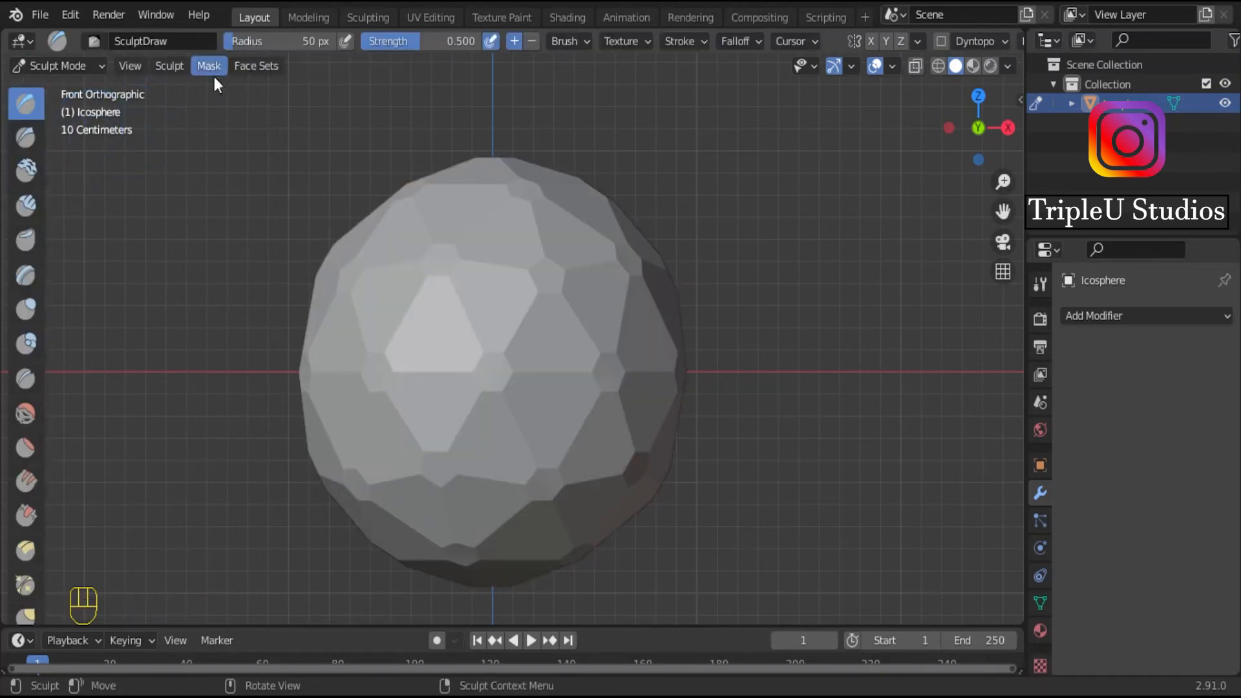
{"action": "left_click", "coordinate": [256, 65]}
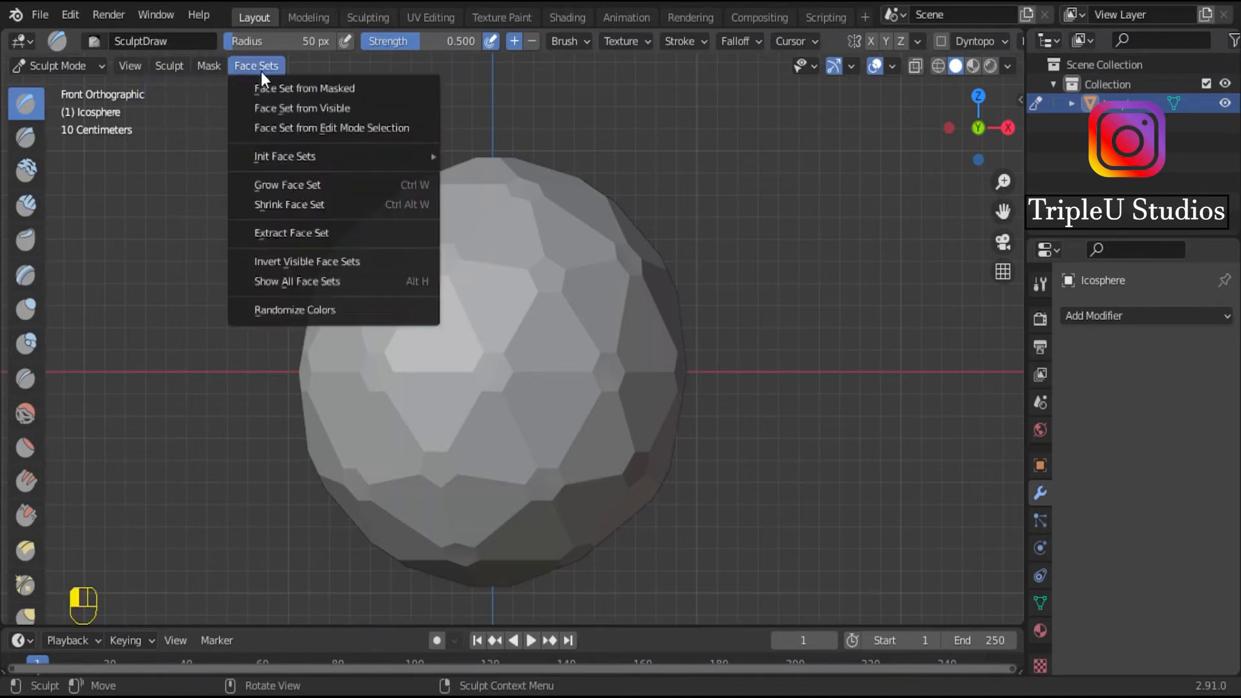
{"action": "left_click", "coordinate": [328, 128]}
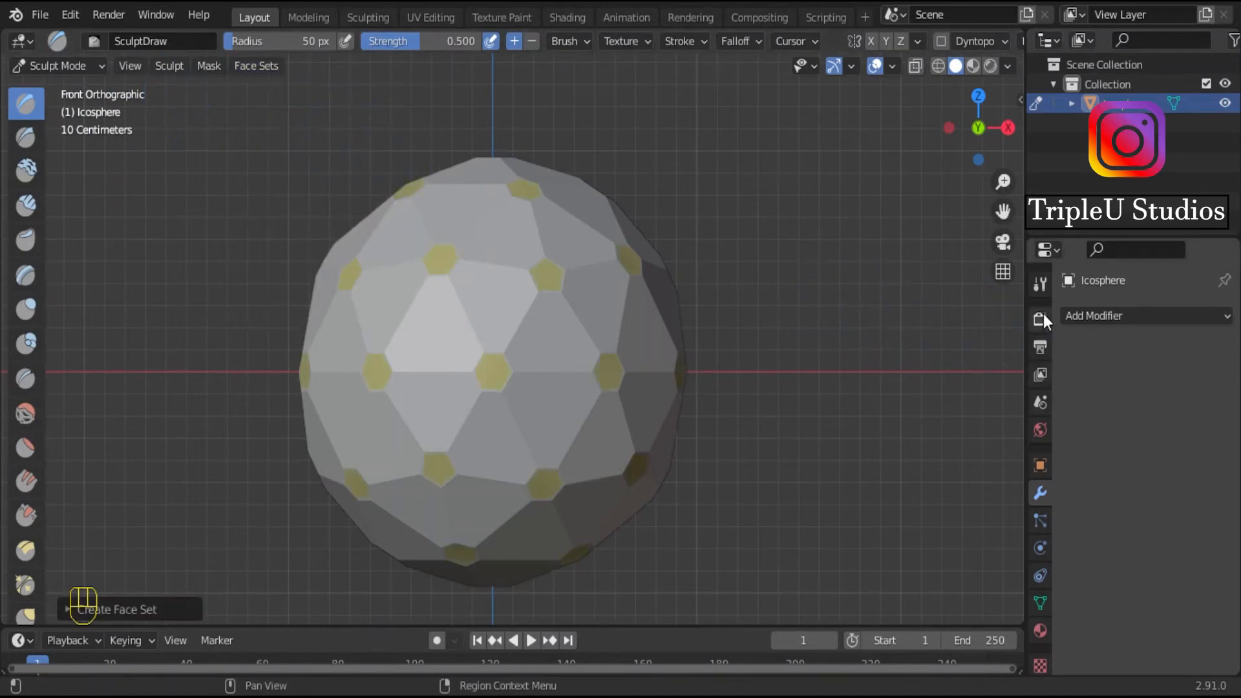
- Activate the Cloth Filter sculpting tool and enable Use Face Sets in its settings
{"action": "scroll", "coordinate": [33, 453], "scroll_direction": "down", "scroll_amount": 10}
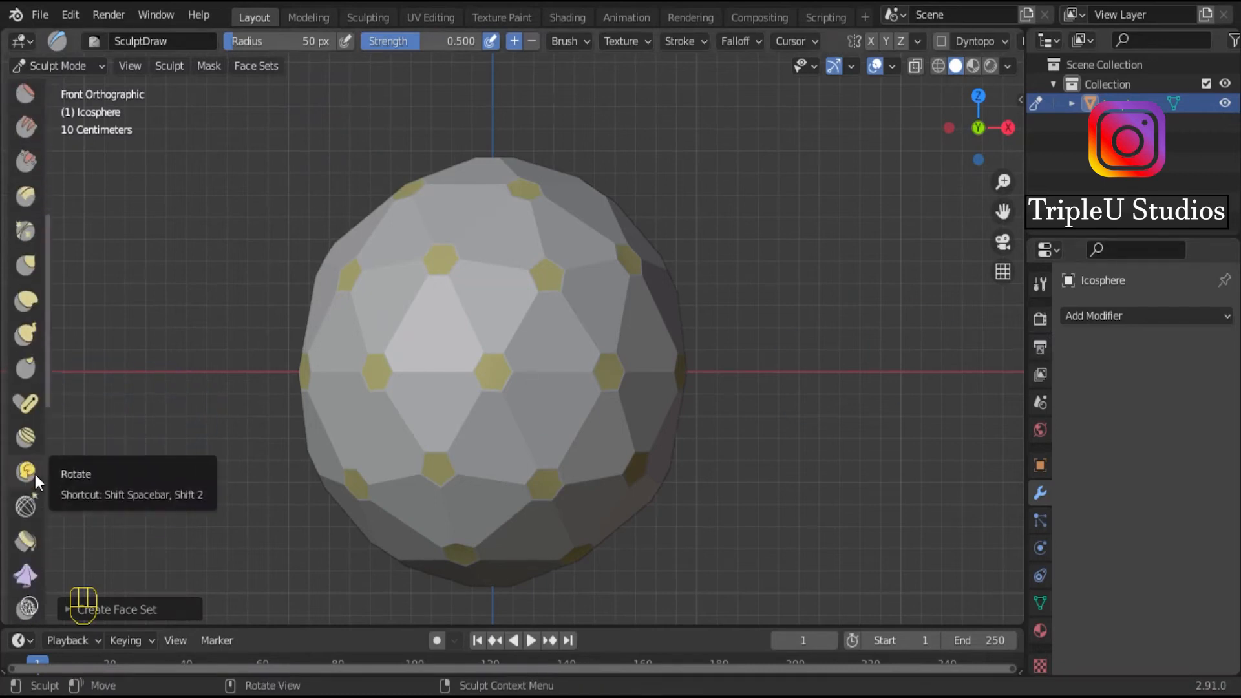
{"action": "scroll", "coordinate": [36, 479], "scroll_direction": "down", "scroll_amount": 8}
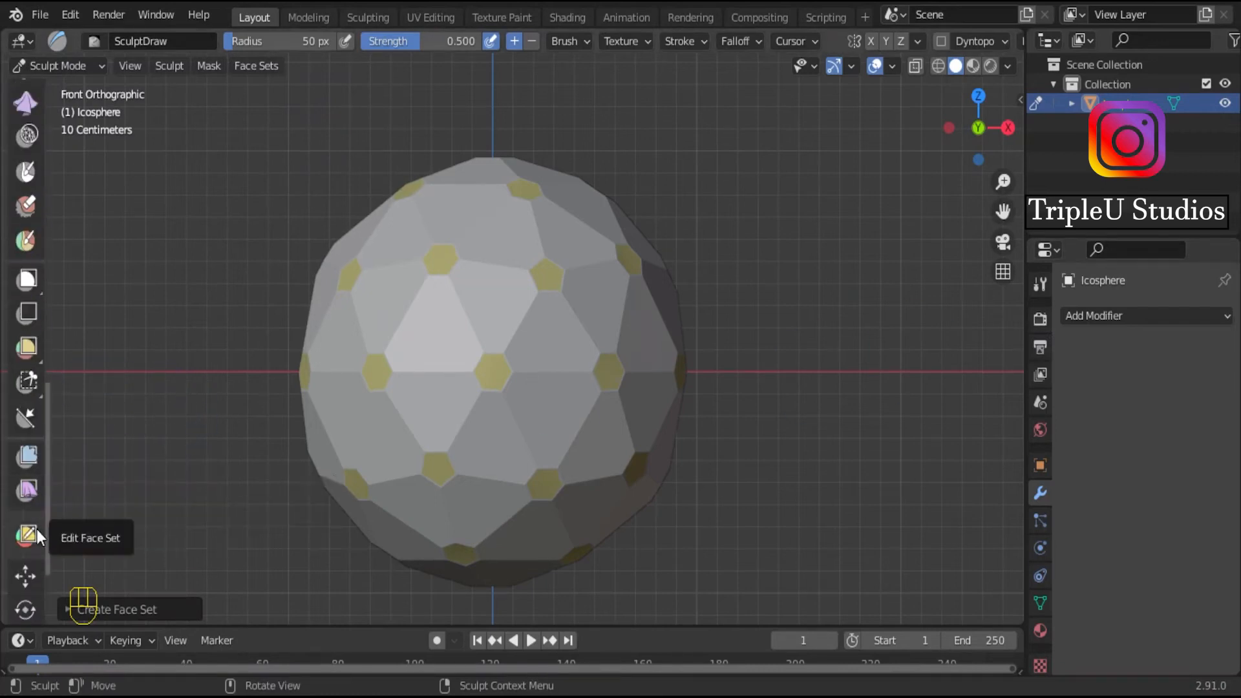
{"action": "left_click", "coordinate": [31, 492]}
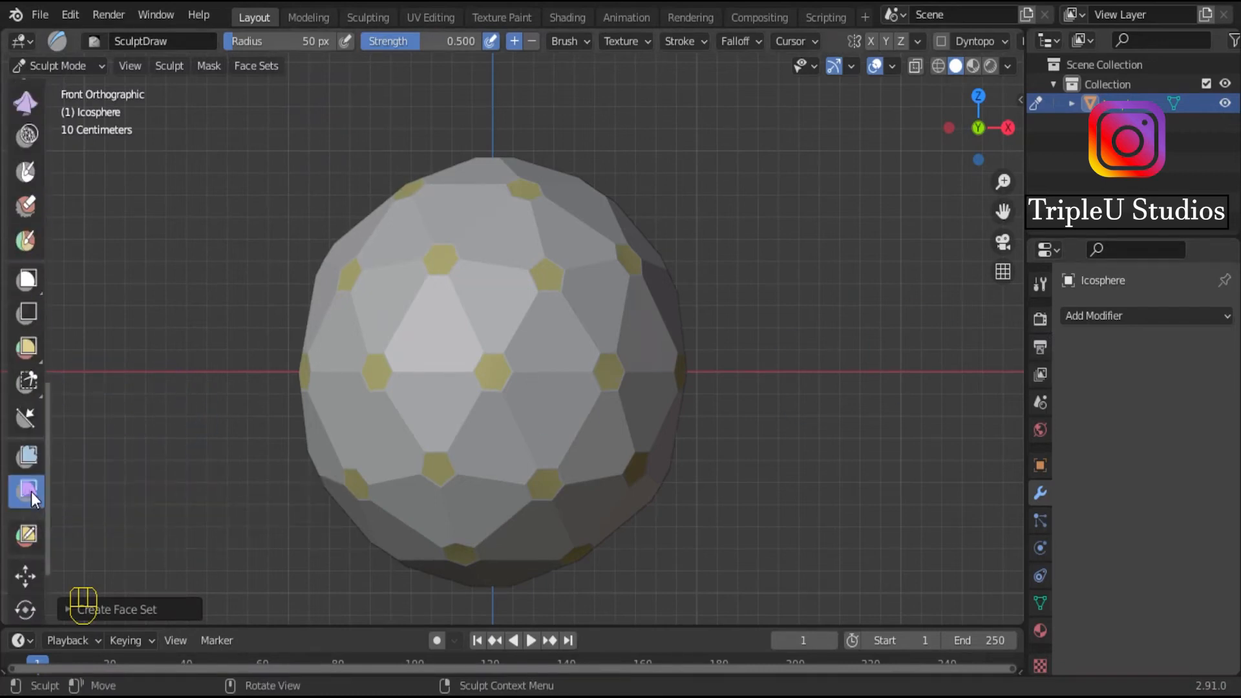
{"action": "left_click", "coordinate": [1042, 318]}
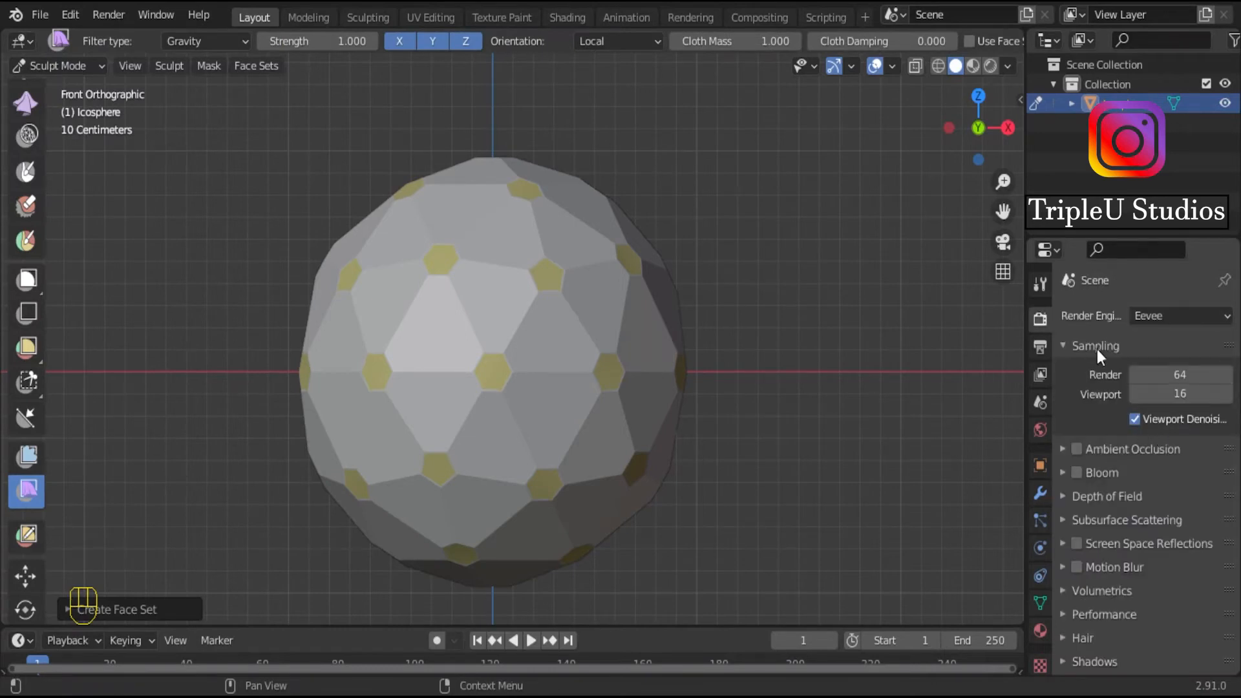
{"action": "left_click", "coordinate": [1042, 287]}
{"action": "left_click", "coordinate": [1136, 440]}
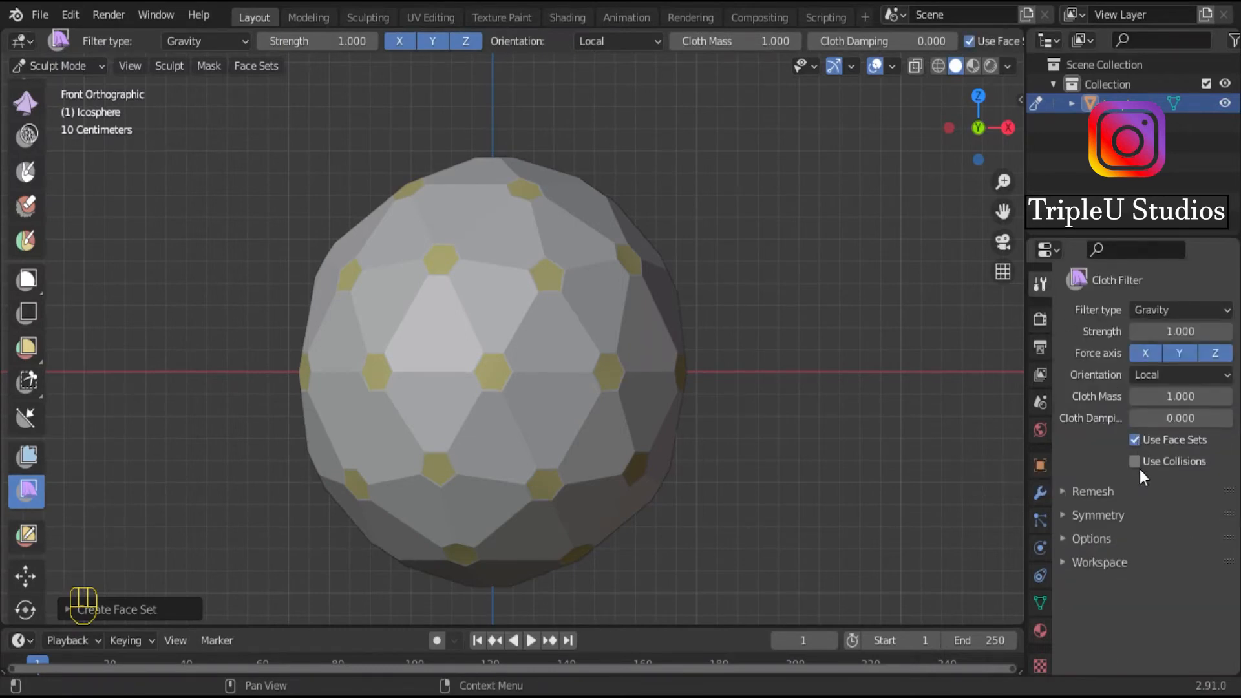
- Set the Cloth Filter type to Inflate and puff up the sphere around the face-set facets in two passes
{"action": "left_click", "coordinate": [1211, 310]}
{"action": "left_click", "coordinate": [1172, 354]}
{"action": "mouse_move", "coordinate": [465, 459]}
{"action": "left_mouse_down"}
{"action": "mouse_move", "coordinate": [569, 460]}
{"action": "mouse_move", "coordinate": [652, 420]}
{"action": "left_mouse_up"}
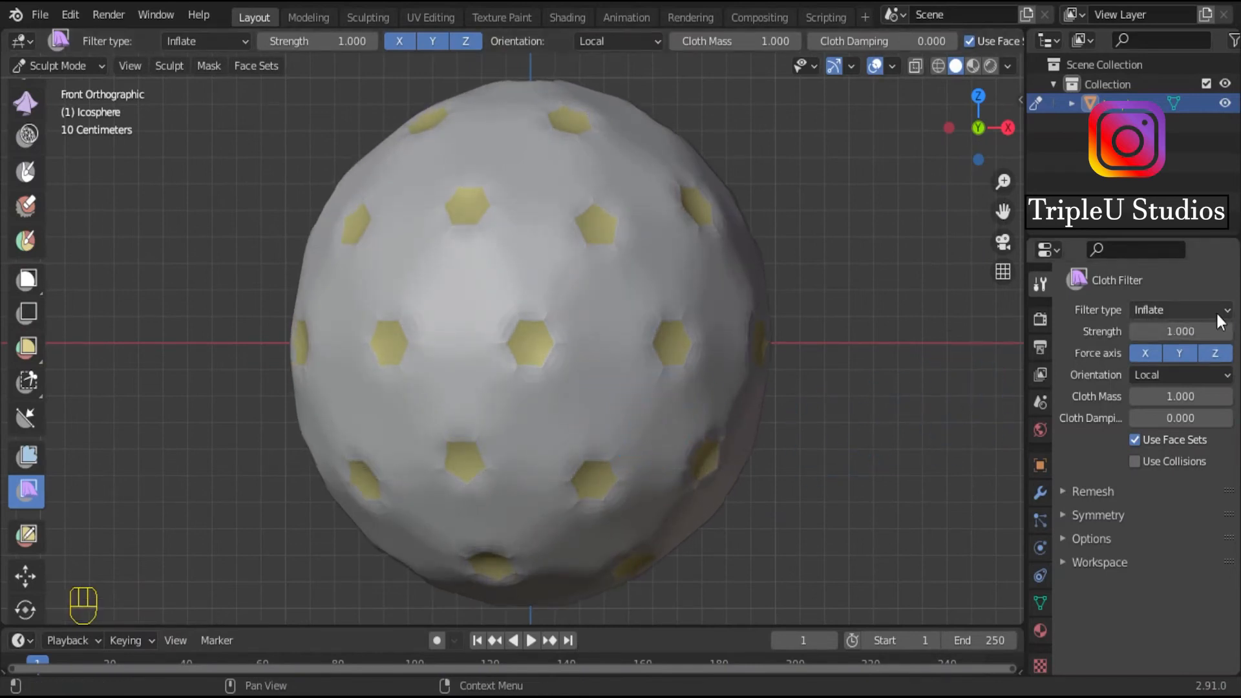
{"action": "left_click_drag", "start_coordinate": [661, 392], "coordinate": [710, 414]}
- Wrinkle the surface around the facets with the Cloth Filter set to Expand, undoing the first strong pass and applying a gentler one
{"action": "left_click_drag", "start_coordinate": [1167, 314], "coordinate": [1173, 358]}
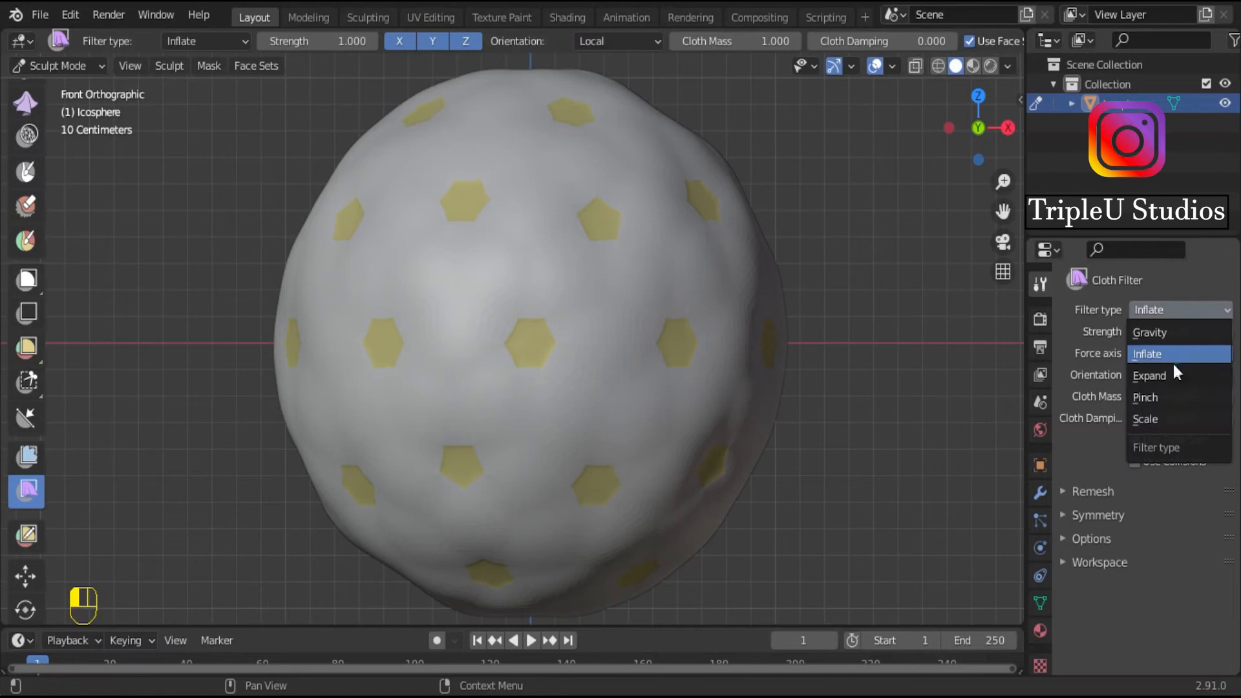
{"action": "left_click", "coordinate": [1173, 375]}
{"action": "left_click_drag", "start_coordinate": [627, 367], "coordinate": [726, 396]}
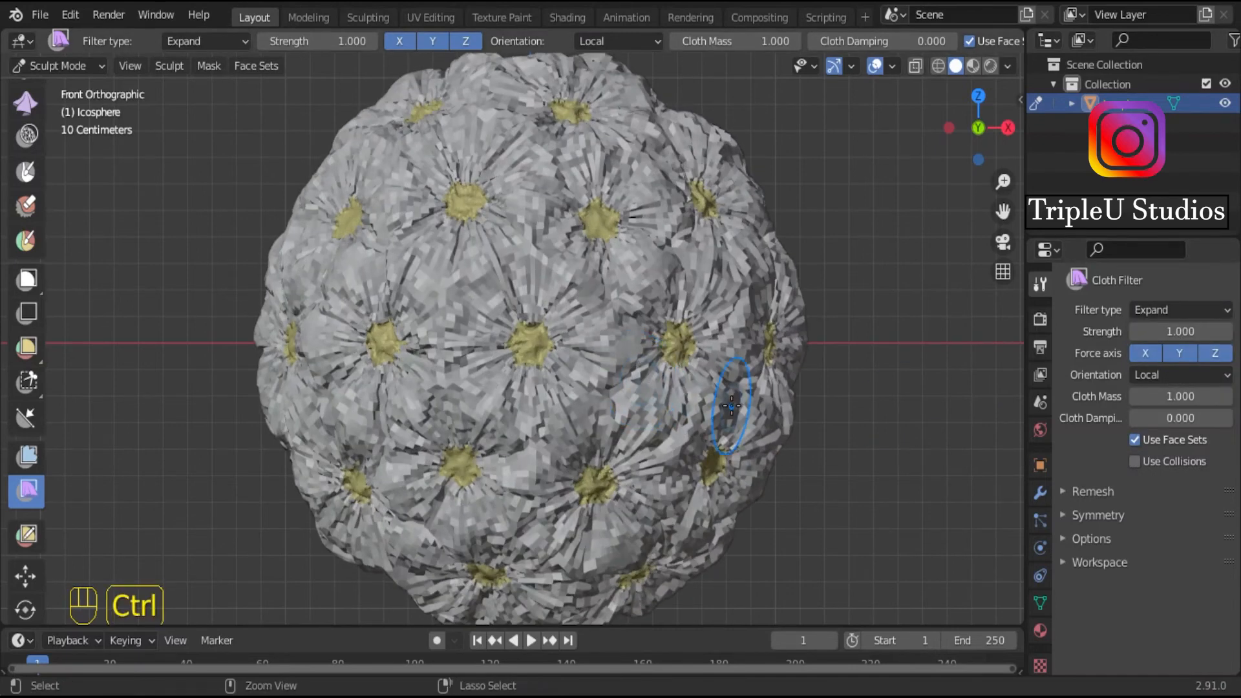
{"action": "key", "text": "ctrl+z"}
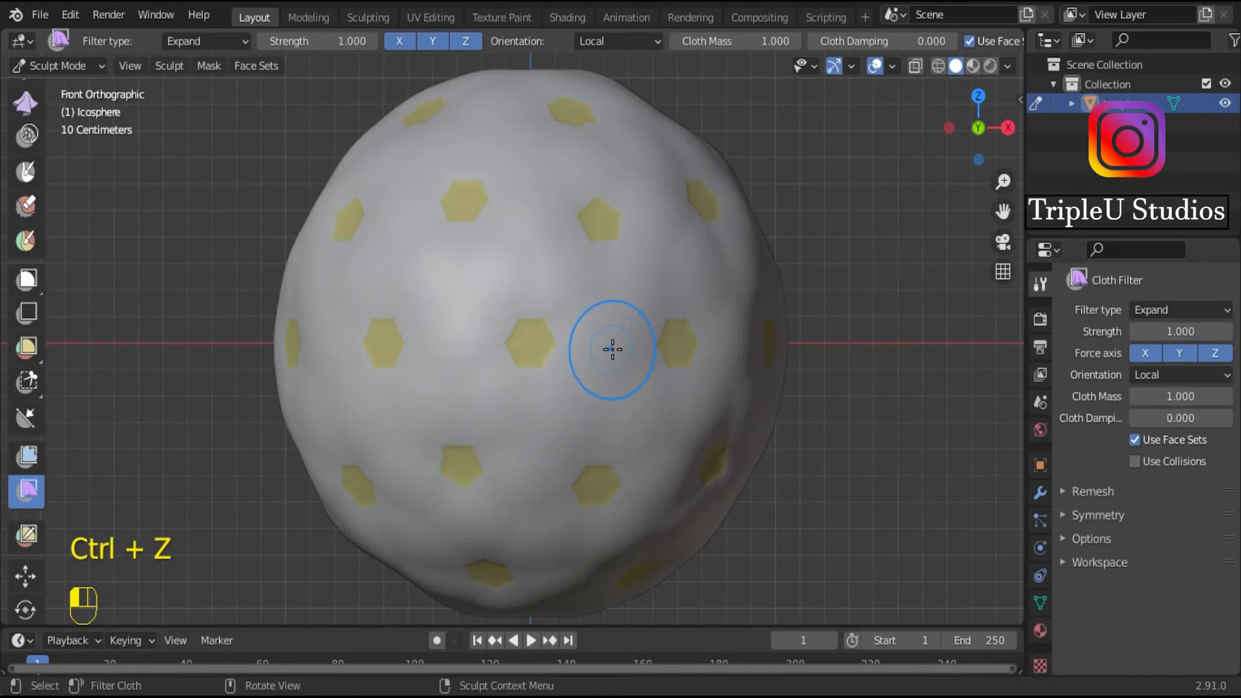
{"action": "mouse_move", "coordinate": [615, 352]}
{"action": "left_mouse_down"}
{"action": "mouse_move", "coordinate": [635, 389]}
{"action": "mouse_move", "coordinate": [615, 407]}
{"action": "left_mouse_up"}
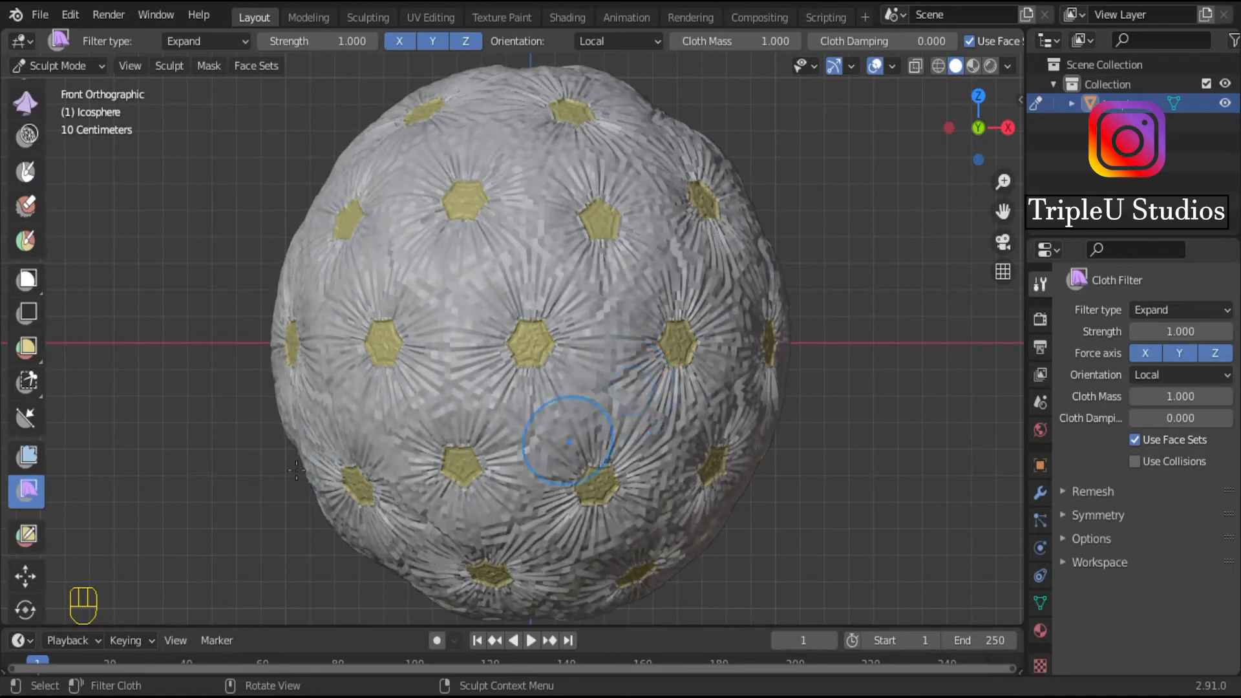
- Return the icosphere to Object Mode and shade it smooth
{"action": "left_click", "coordinate": [84, 64]}
{"action": "left_click", "coordinate": [85, 88]}
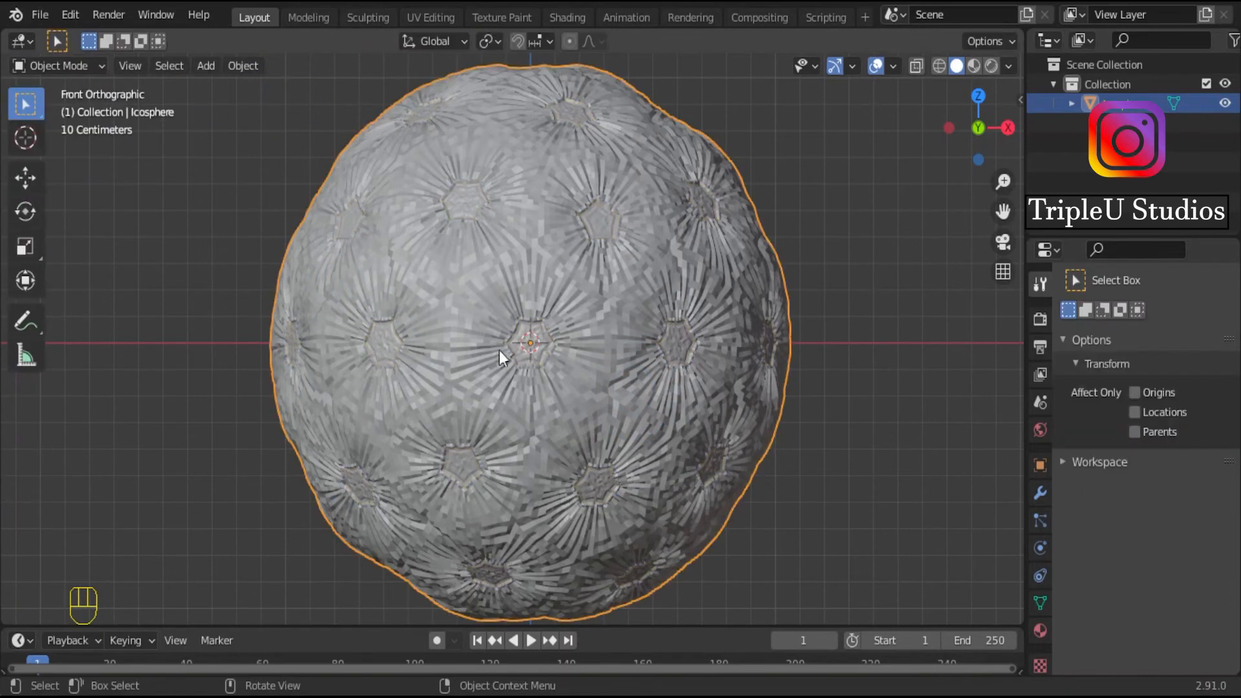
{"action": "right_click", "coordinate": [587, 352]}
{"action": "left_click", "coordinate": [573, 352]}
- Examine the smooth-shaded wrinkles on the sphere and return to the Layout workspace
{"action": "middle_click_drag", "start_coordinate": [573, 354], "coordinate": [689, 362]}
{"action": "scroll", "coordinate": [647, 322], "scroll_direction": "down", "scroll_amount": 3}
{"action": "key", "text": "KP_1"}
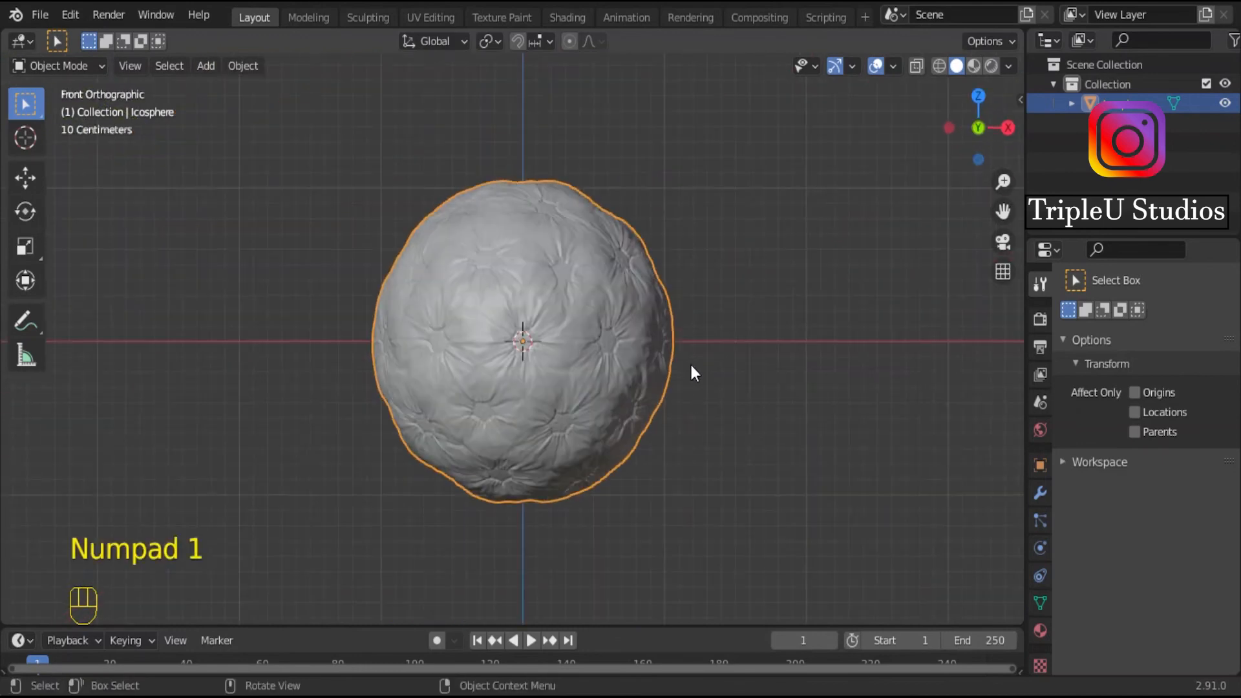
{"action": "scroll", "coordinate": [690, 365], "scroll_direction": "up", "scroll_amount": 4}
{"action": "middle_click_drag", "start_coordinate": [712, 319], "coordinate": [794, 366], "text": "shift"}
{"action": "scroll", "coordinate": [689, 339], "scroll_direction": "down", "scroll_amount": 2}
{"action": "scroll", "coordinate": [717, 333], "scroll_direction": "down", "scroll_amount": 1}
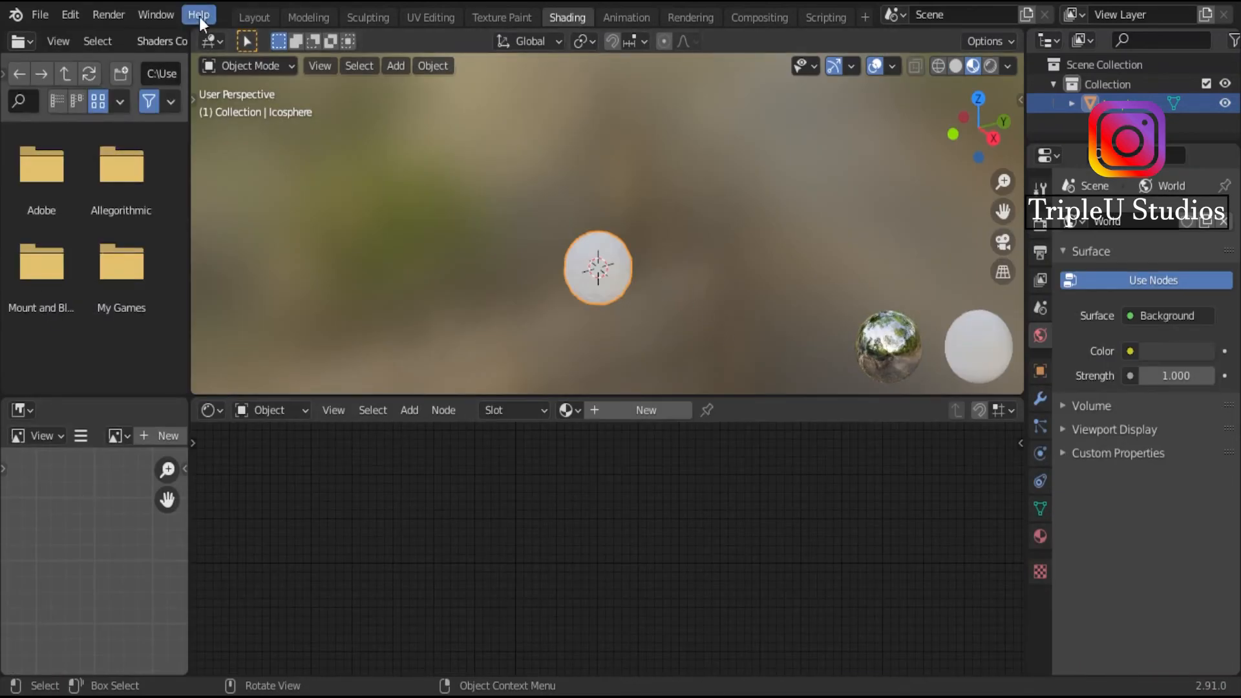
{"action": "left_click", "coordinate": [256, 18]}
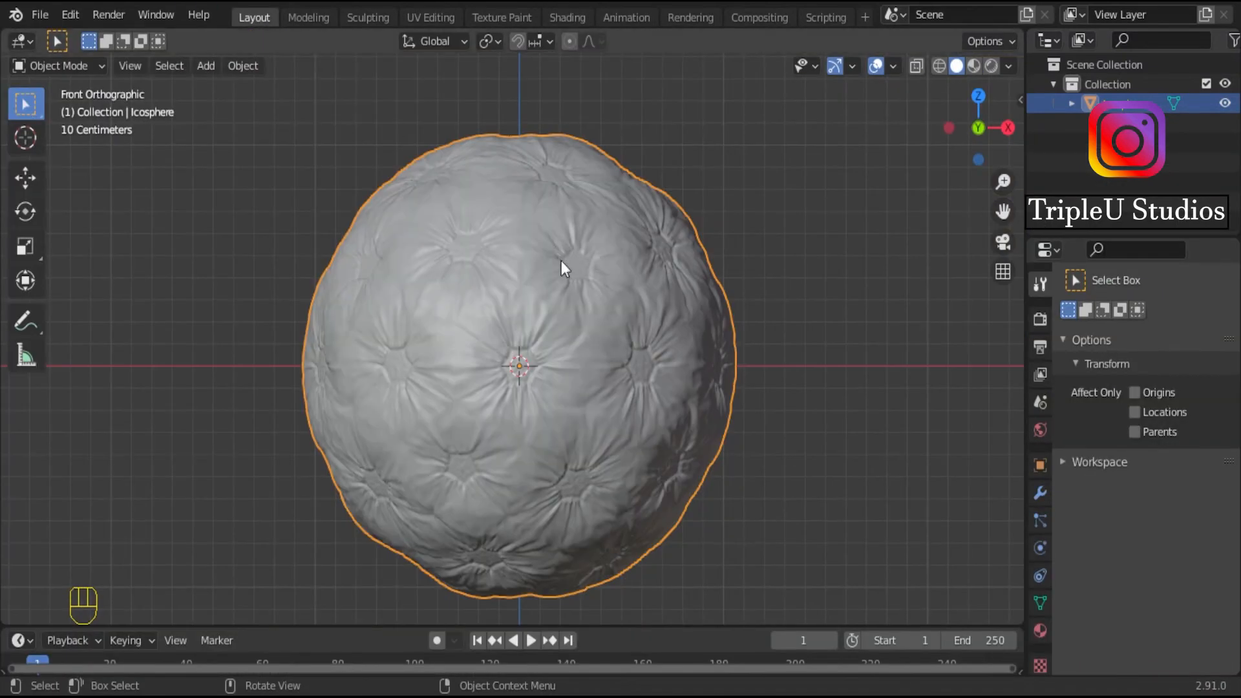
- Switch the viewport to Material Preview shading and create a new material for the icosphere
{"action": "left_click", "coordinate": [973, 65]}
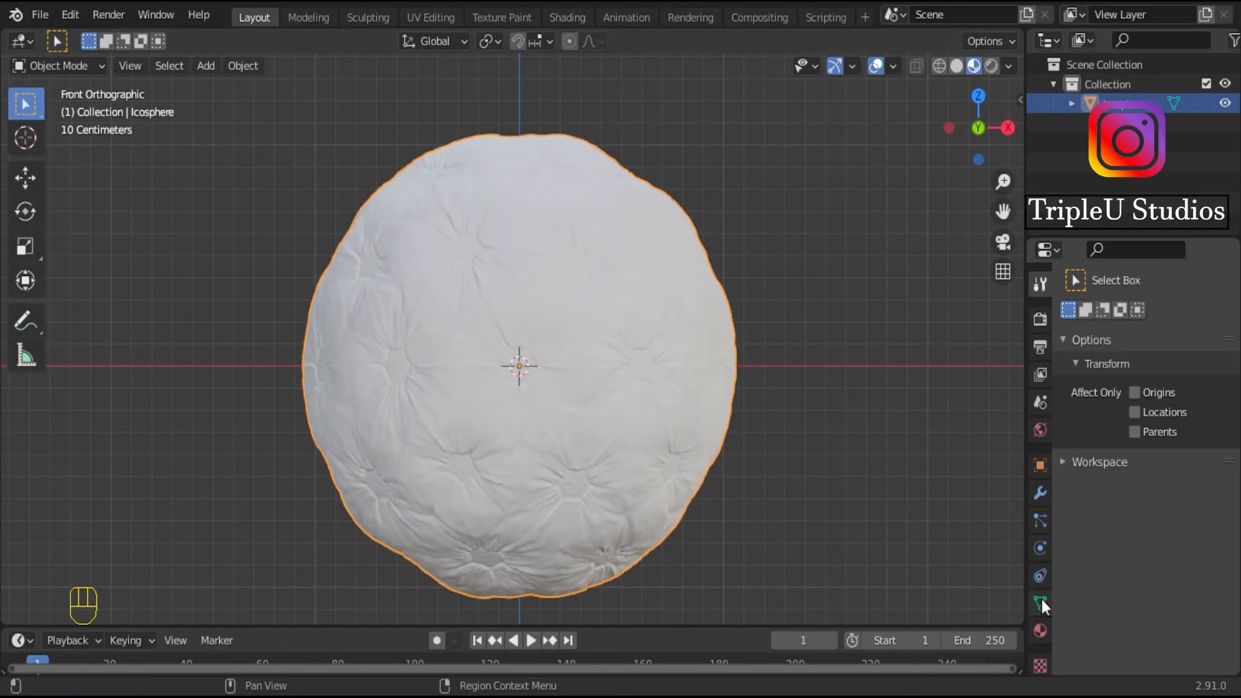
{"action": "left_click", "coordinate": [1042, 633]}
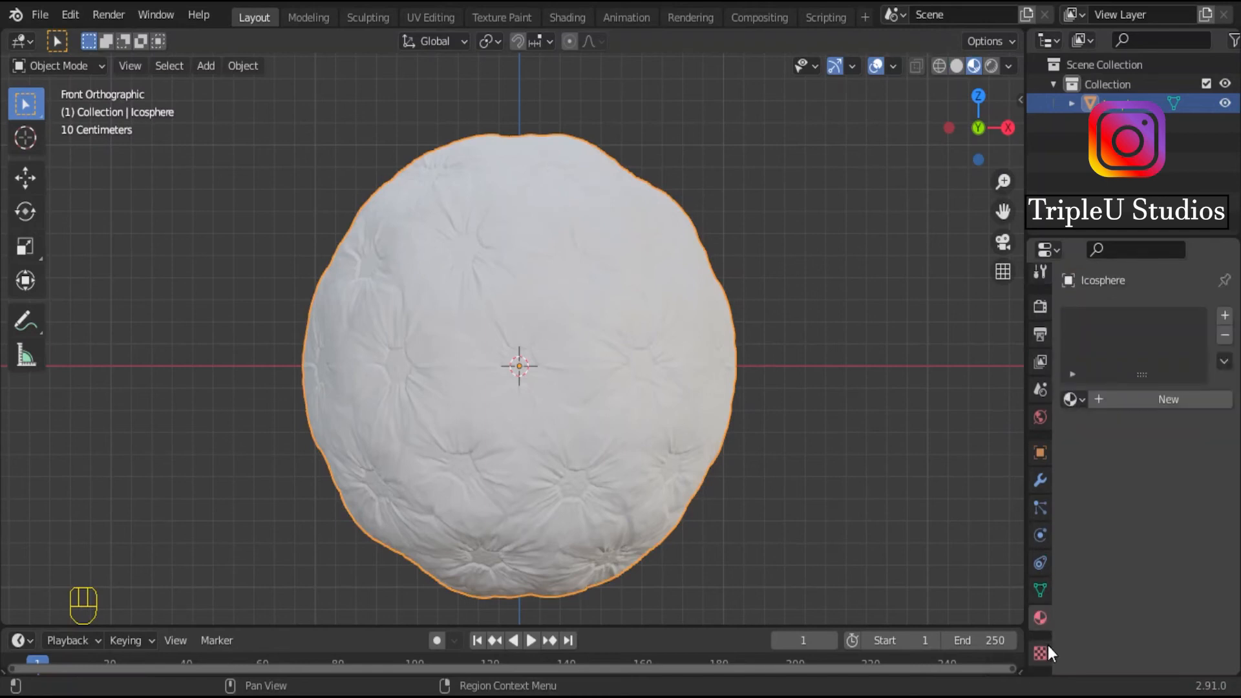
{"action": "left_click", "coordinate": [1170, 401]}
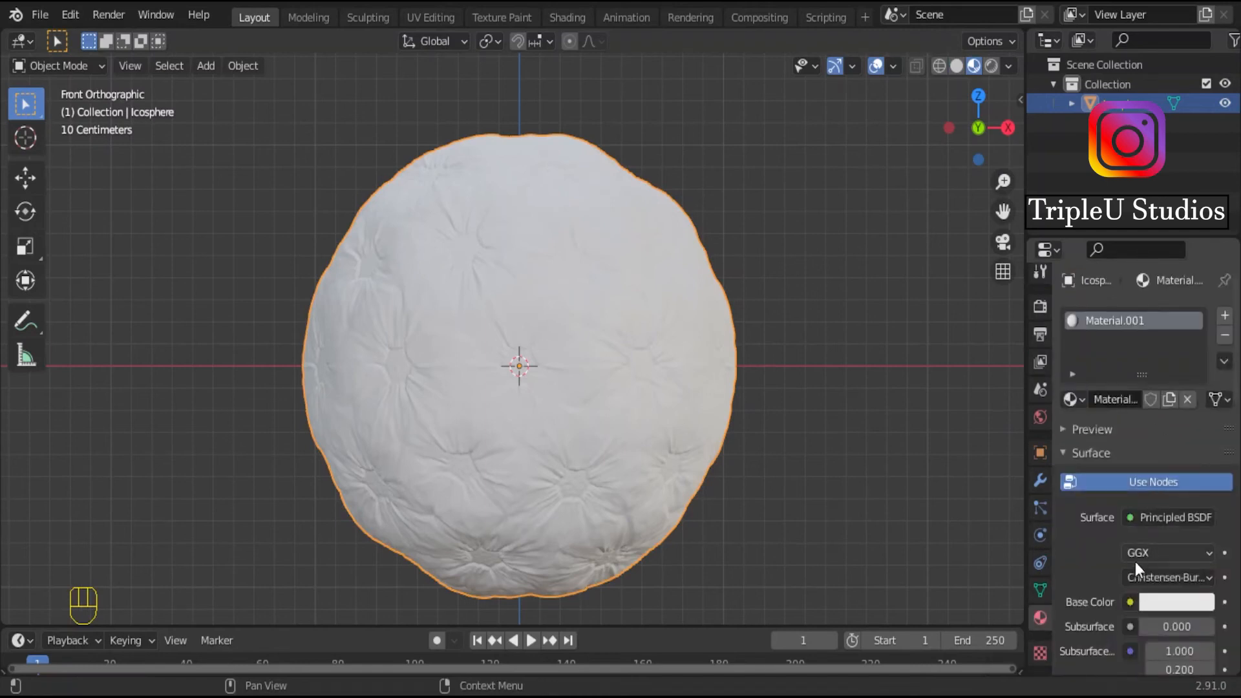
- Set the material's Base Color to a dark reddish brown with hue 0.044, saturation 0.790 and value 0.373
{"action": "scroll", "coordinate": [1146, 553], "scroll_direction": "down", "scroll_amount": 3}
{"action": "left_click", "coordinate": [1162, 521]}
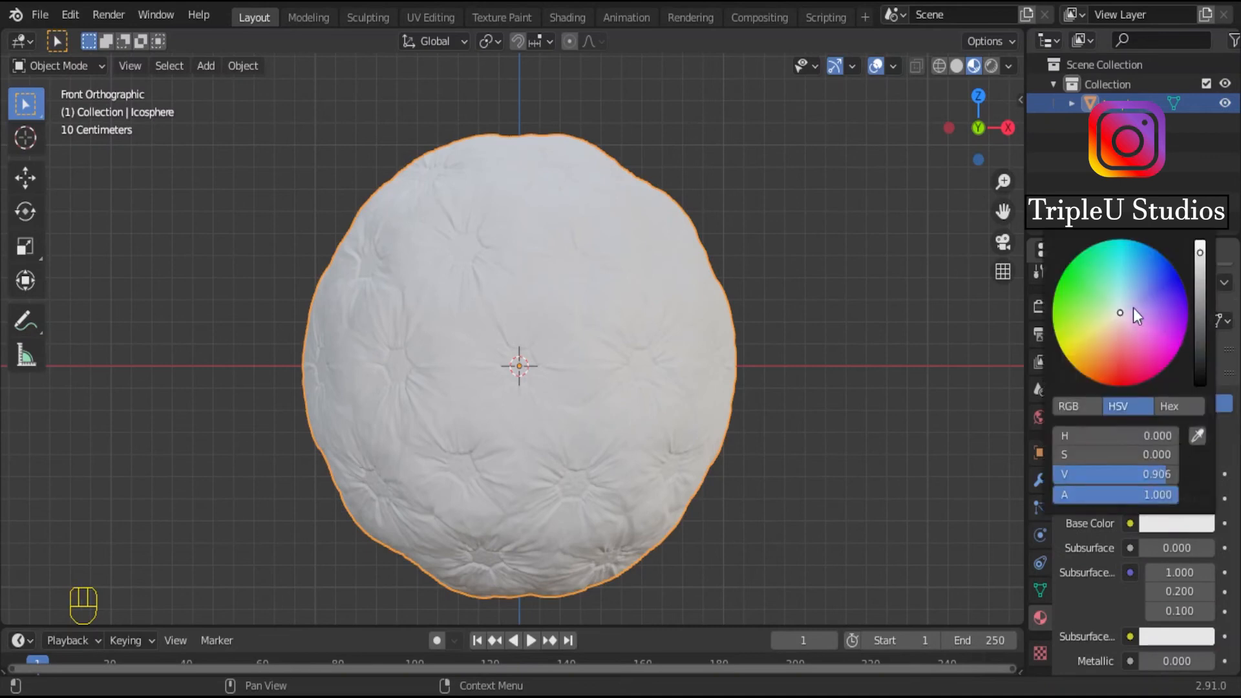
{"action": "left_click_drag", "start_coordinate": [1118, 316], "coordinate": [1106, 367]}
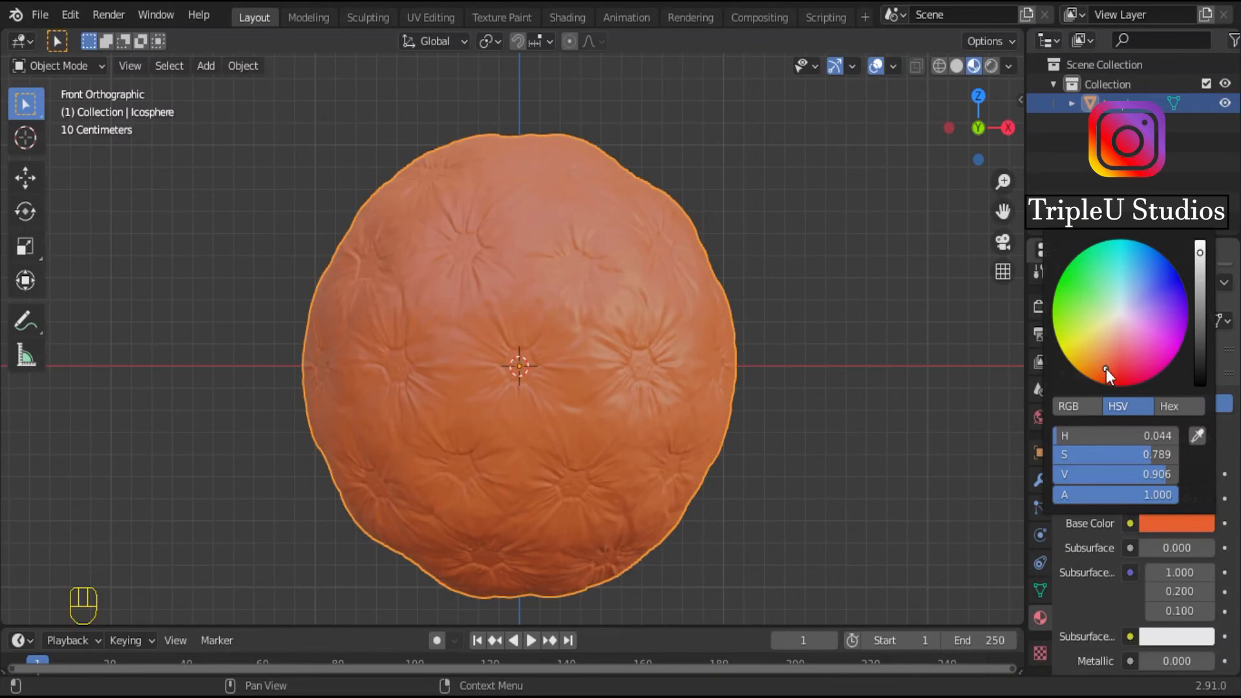
{"action": "left_click_drag", "start_coordinate": [1200, 251], "coordinate": [1200, 325]}
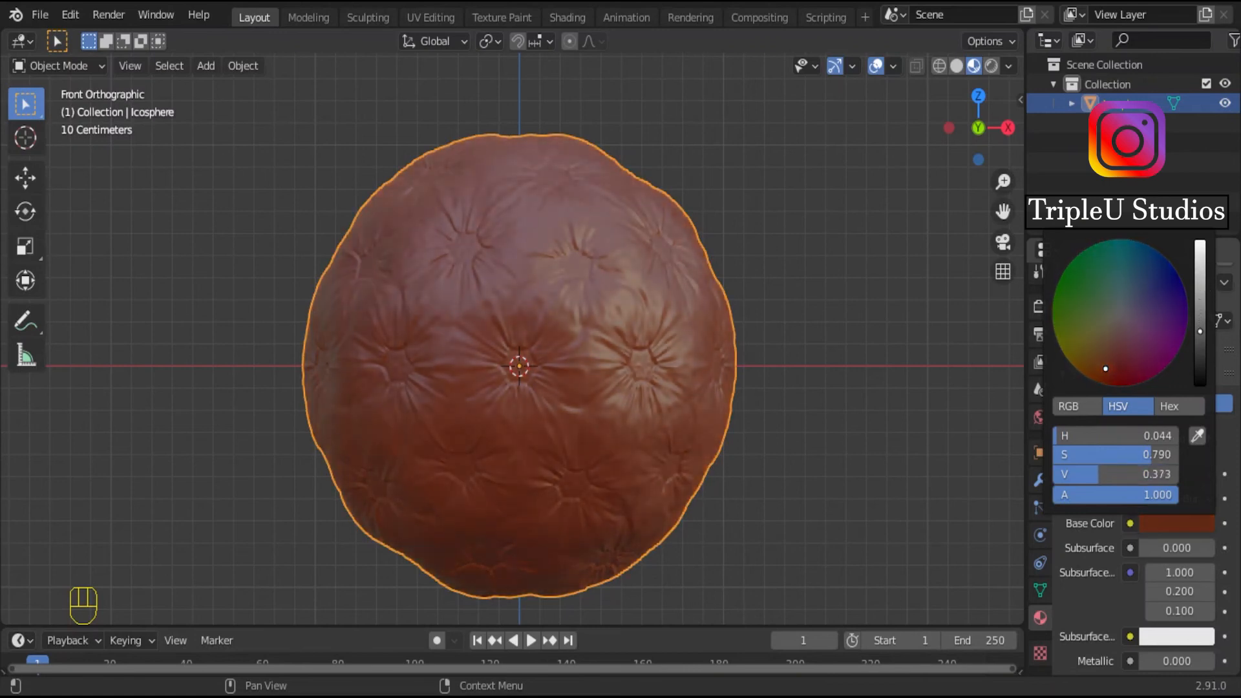
{"action": "middle_click_drag", "start_coordinate": [632, 424], "coordinate": [715, 389]}
{"action": "key", "text": "KP_1"}
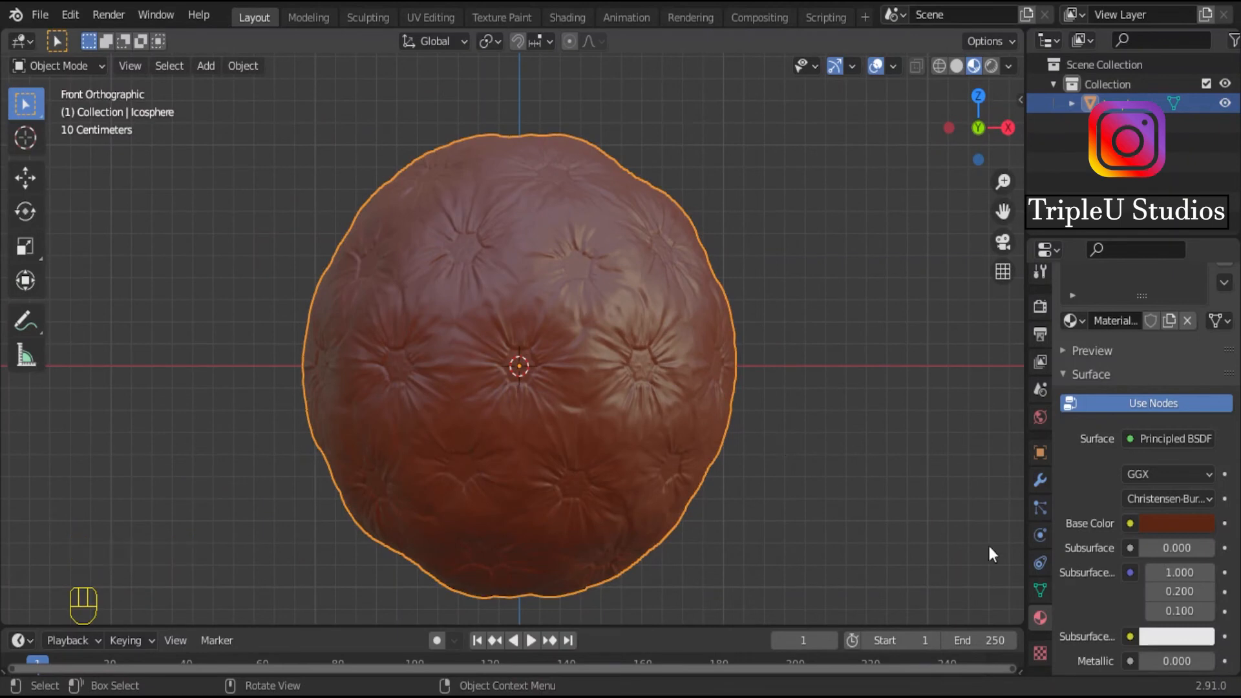
- Raise the material's Metallic value to 0.512
{"action": "scroll", "coordinate": [1149, 546], "scroll_direction": "down", "scroll_amount": 4}
{"action": "left_click_drag", "start_coordinate": [1171, 545], "coordinate": [1212, 545]}
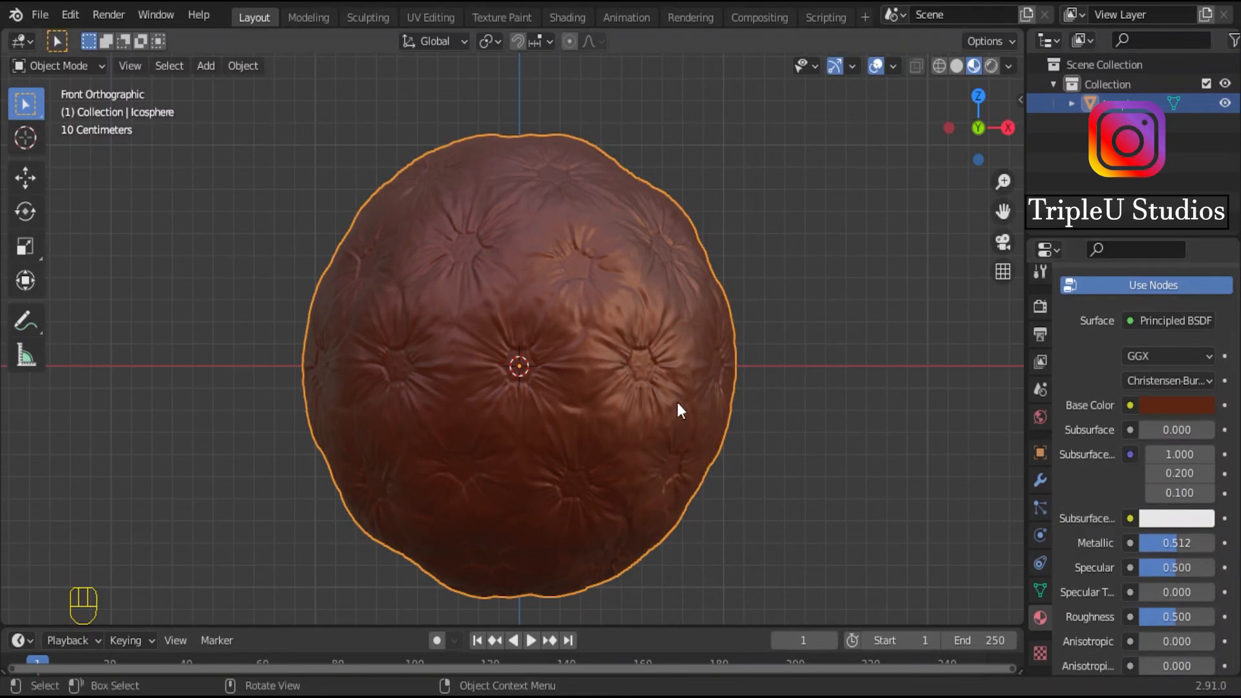
{"action": "middle_click_drag", "start_coordinate": [676, 401], "coordinate": [687, 355], "text": "shift"}
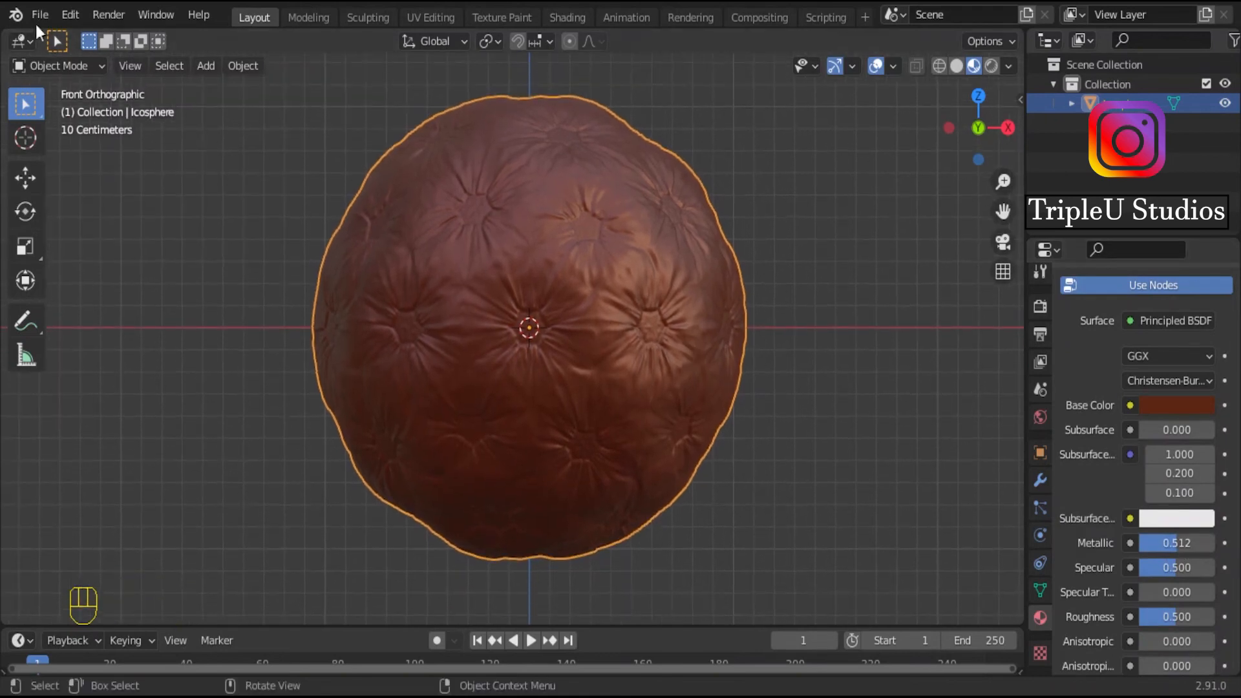
- Deepen the wrinkles around the facets with another Expand pass of the Cloth Filter in Sculpt Mode
{"action": "left_click", "coordinate": [83, 66]}
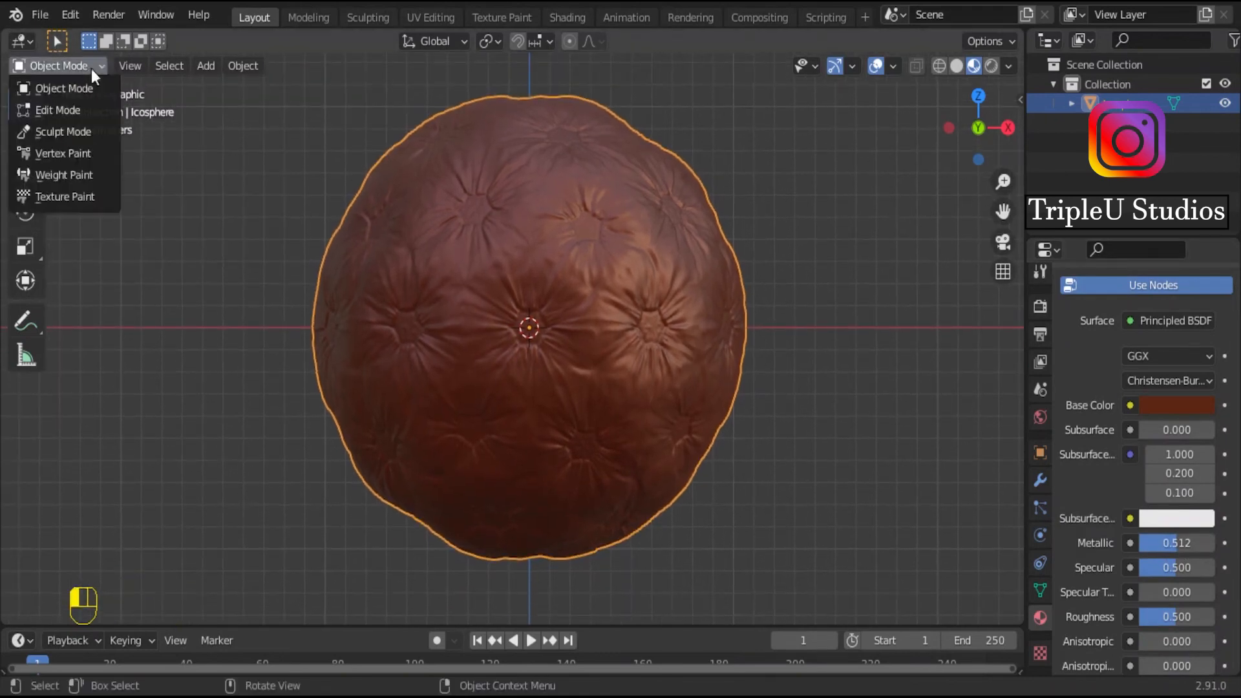
{"action": "left_click", "coordinate": [79, 132]}
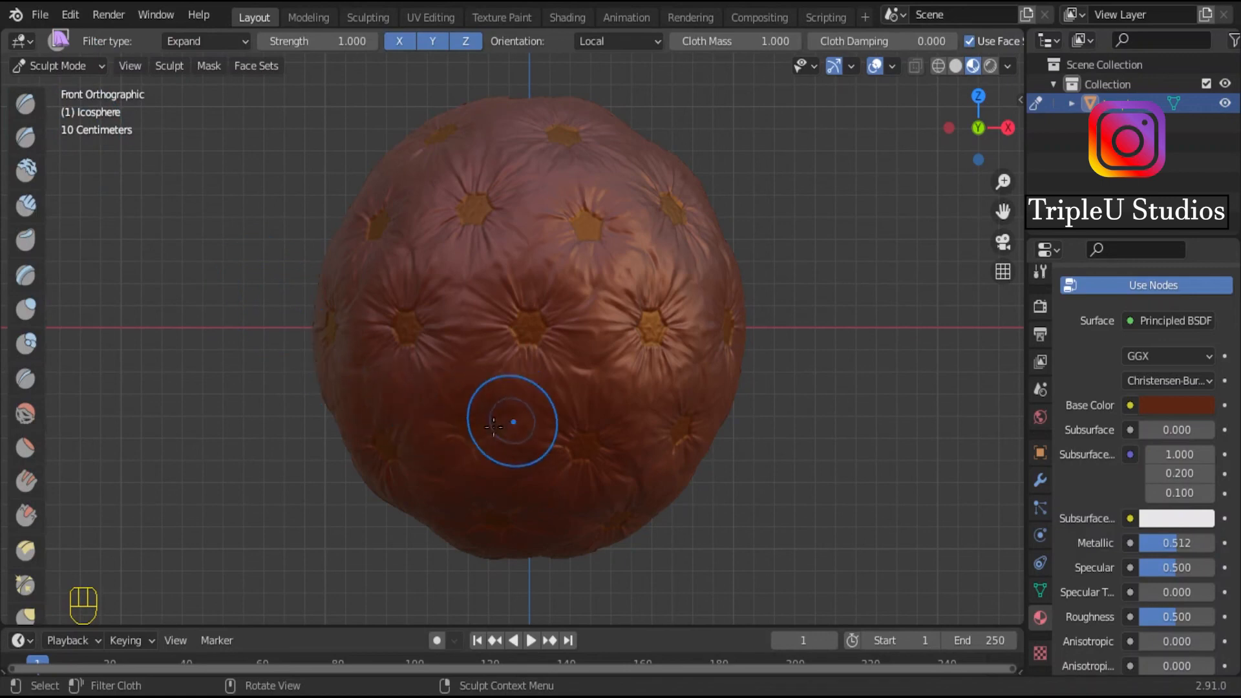
{"action": "left_click_drag", "start_coordinate": [569, 430], "coordinate": [589, 450]}
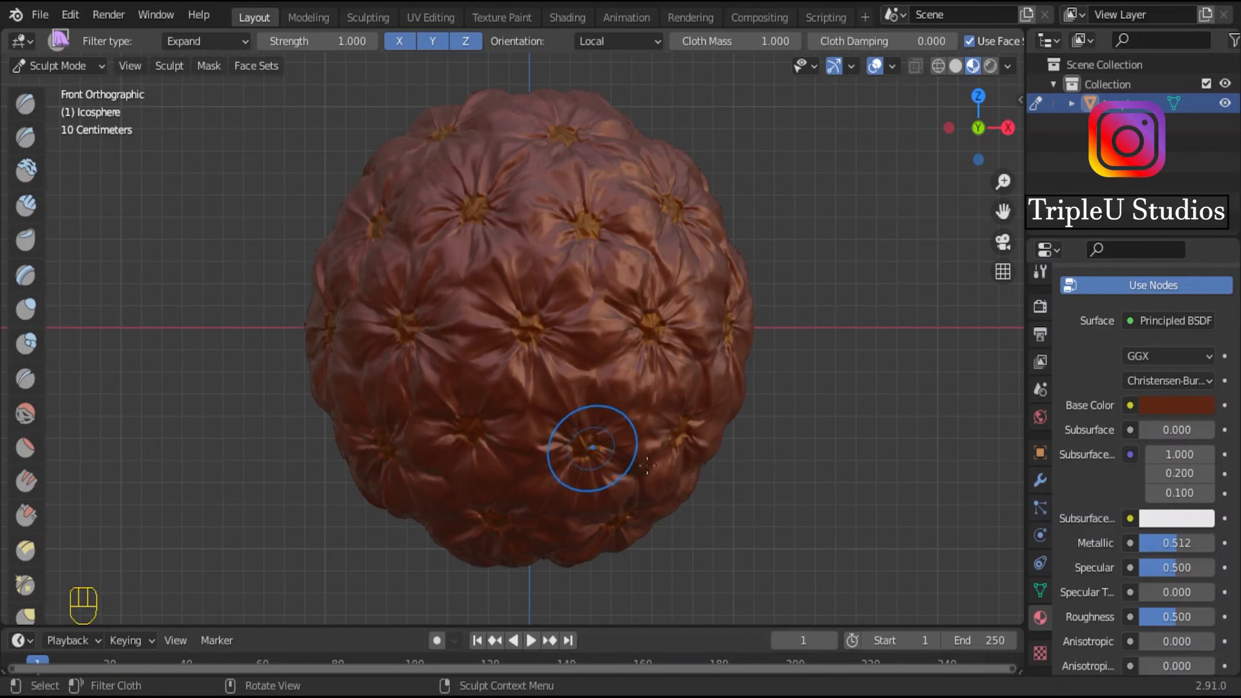
- Return to Object Mode, deselect the icosphere and check the finished model from the front
{"action": "left_click", "coordinate": [81, 65]}
{"action": "left_click", "coordinate": [84, 89]}
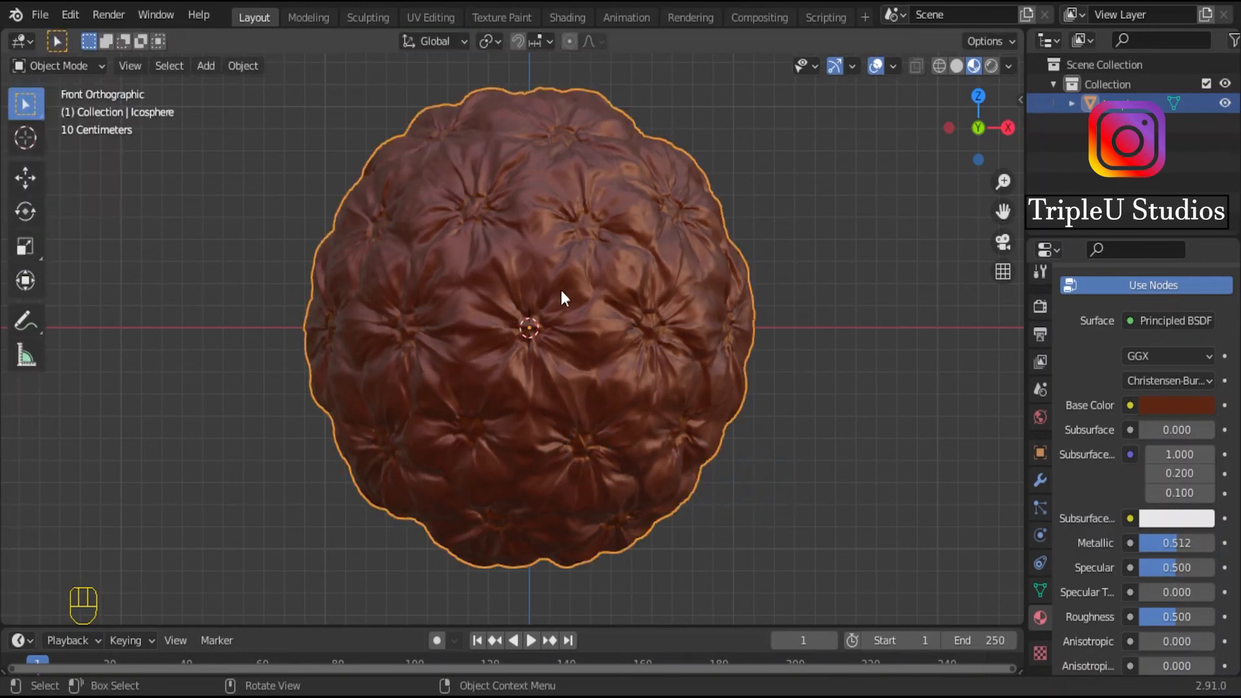
{"action": "left_click", "coordinate": [859, 416]}
{"action": "middle_click_drag", "start_coordinate": [859, 416], "coordinate": [757, 379]}
{"action": "key", "text": "KP_1"}
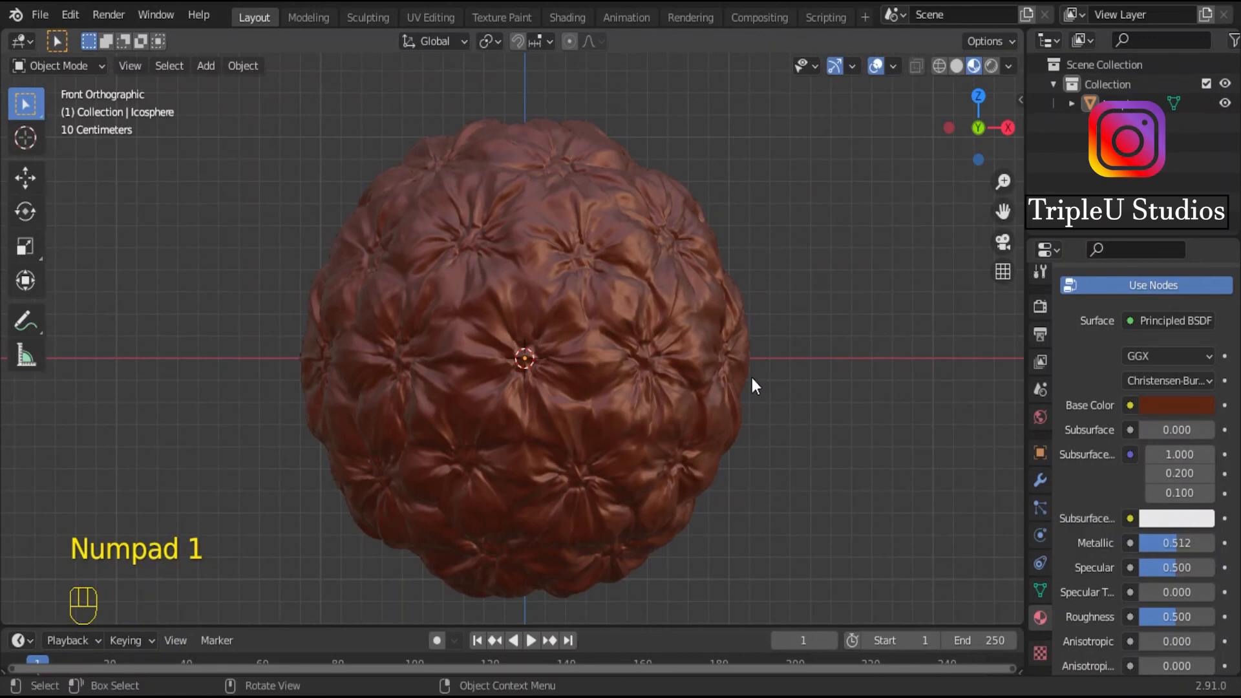